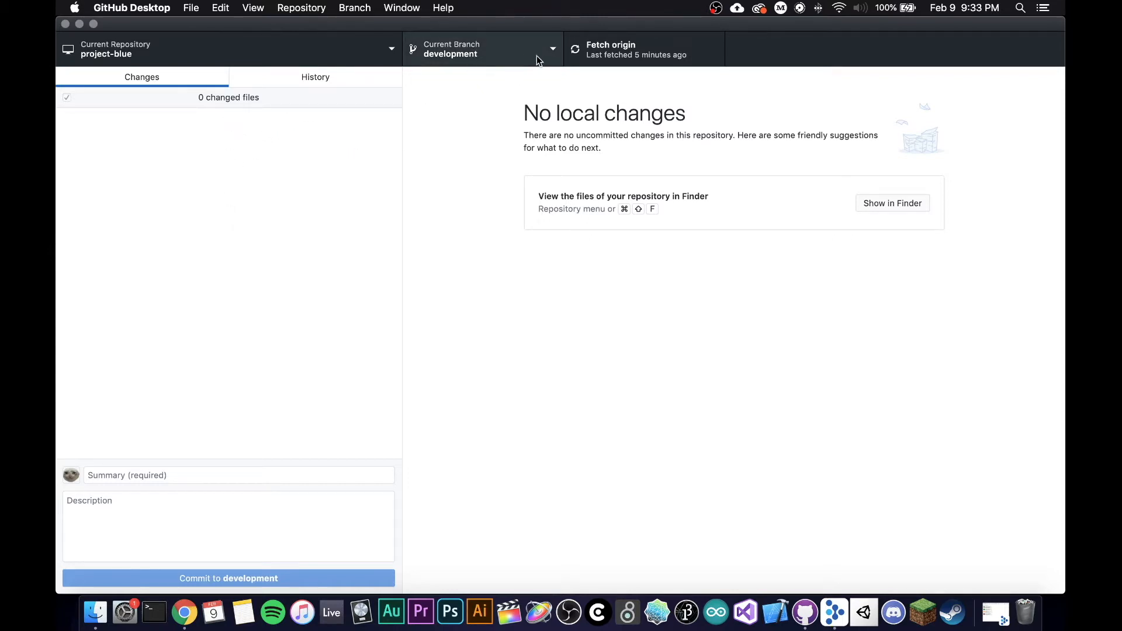
Step: Fetch origin for the project-blue repository and open project-blue_WwiseProject with Wwise 2019.1.7.7135 from the Wwise Launcher
{"action": "left_click", "coordinate": [611, 52]}
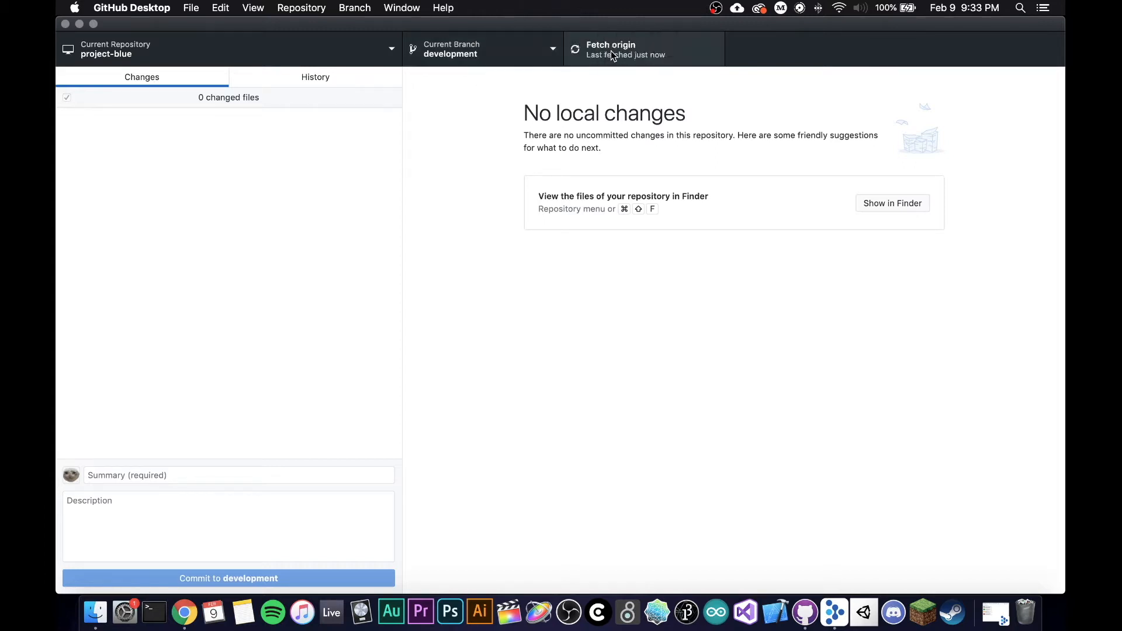
{"action": "left_click", "coordinate": [79, 24]}
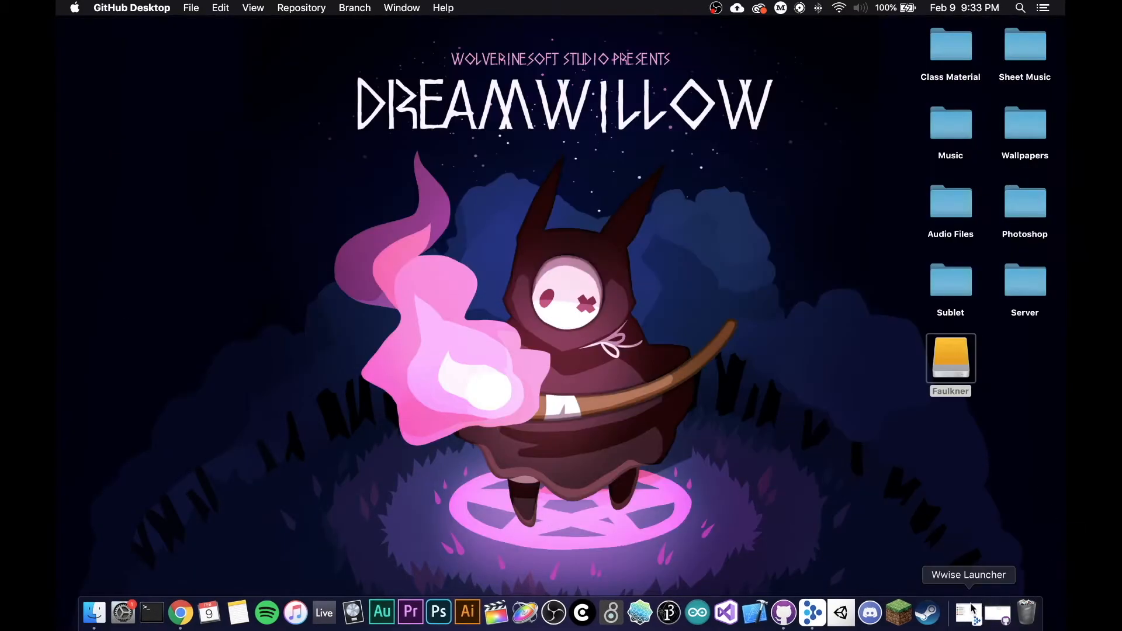
{"action": "left_click", "coordinate": [996, 612]}
{"action": "left_click", "coordinate": [219, 178]}
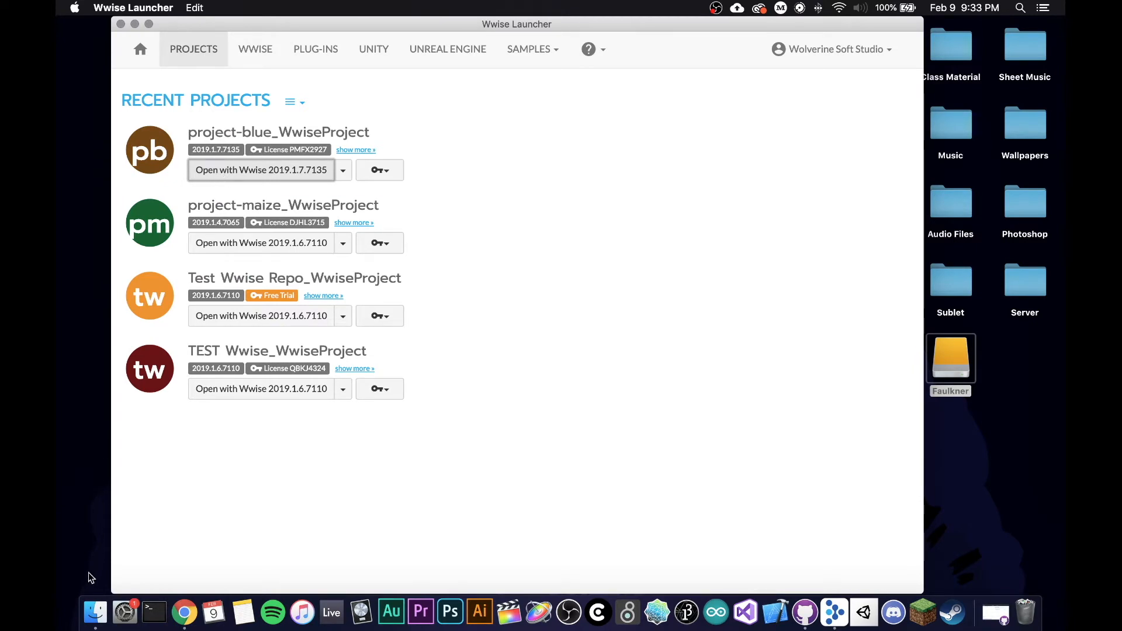
Step: Search the whole Mac for "bruh" in Finder and minimize the search window
{"action": "left_click", "coordinate": [95, 609]}
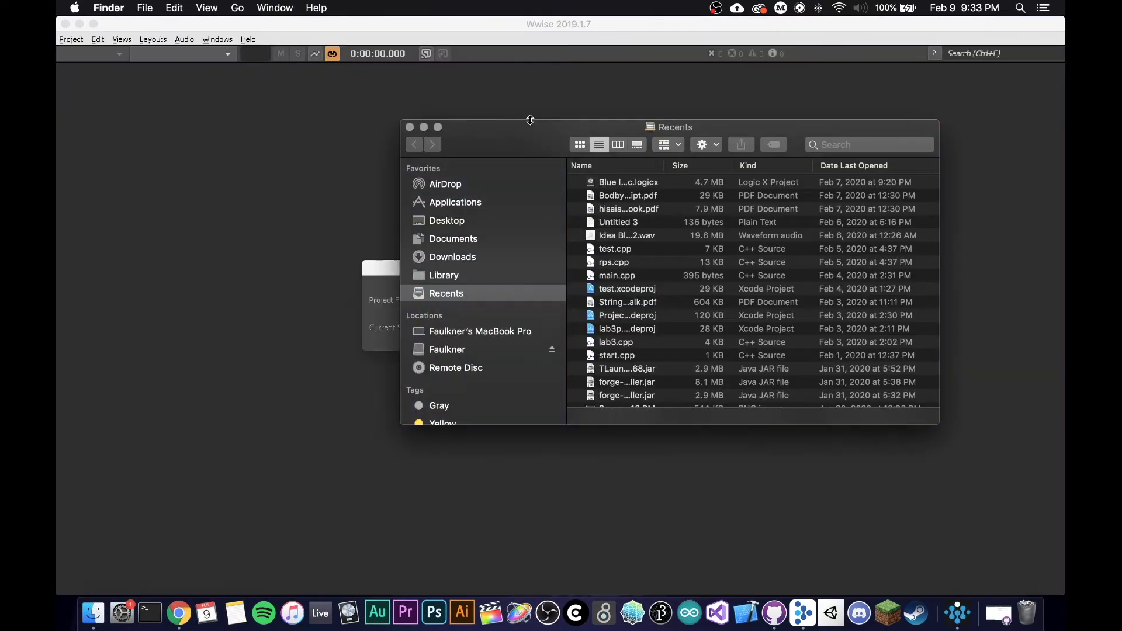
{"action": "left_click_drag", "start_coordinate": [508, 133], "coordinate": [452, 72]}
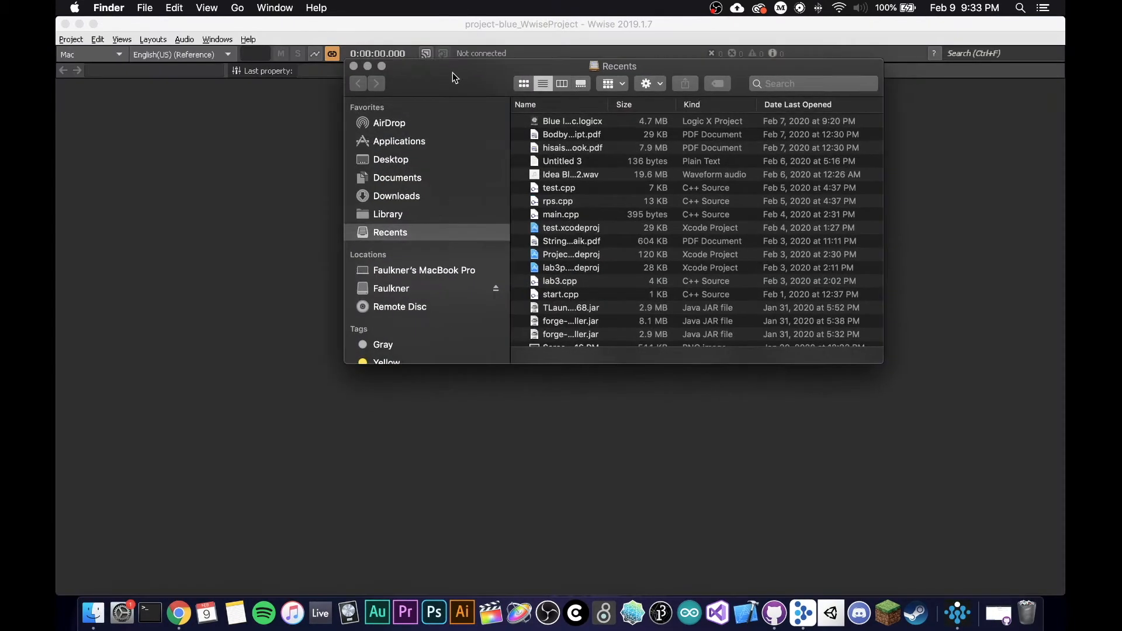
{"action": "left_click", "coordinate": [772, 80]}
{"action": "type", "text": "bruh"}
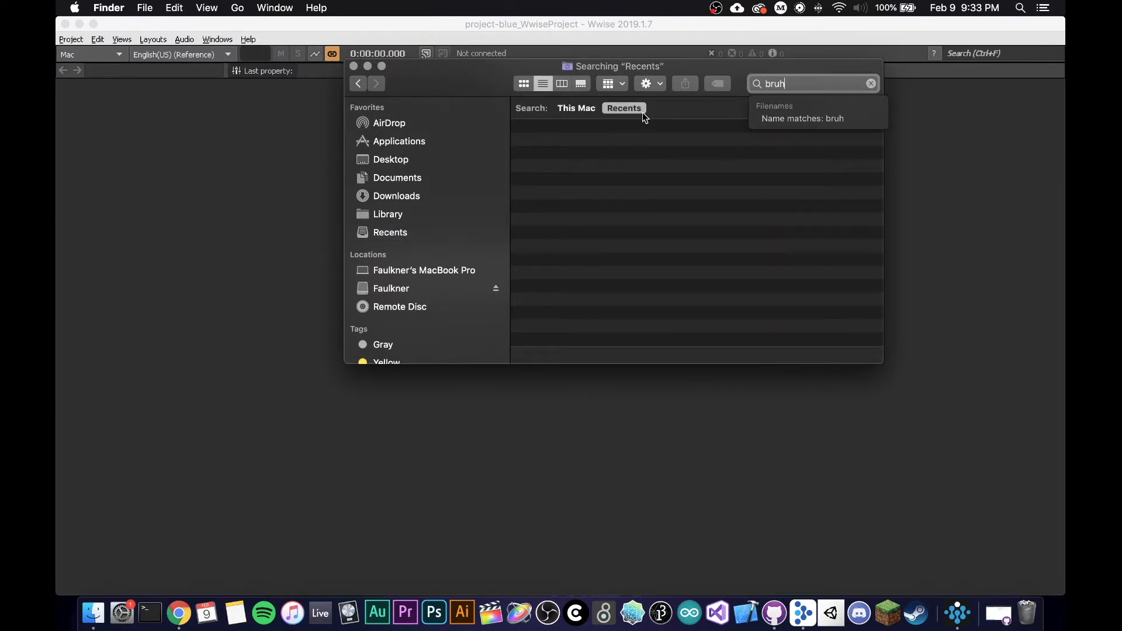
{"action": "left_click", "coordinate": [595, 108]}
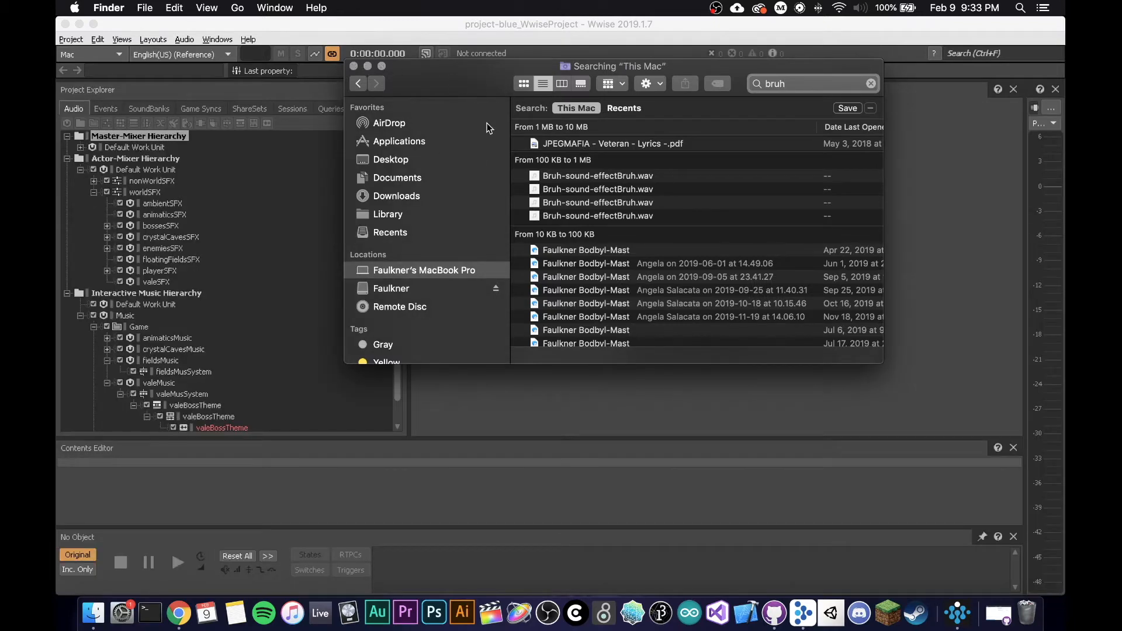
{"action": "left_click", "coordinate": [368, 66]}
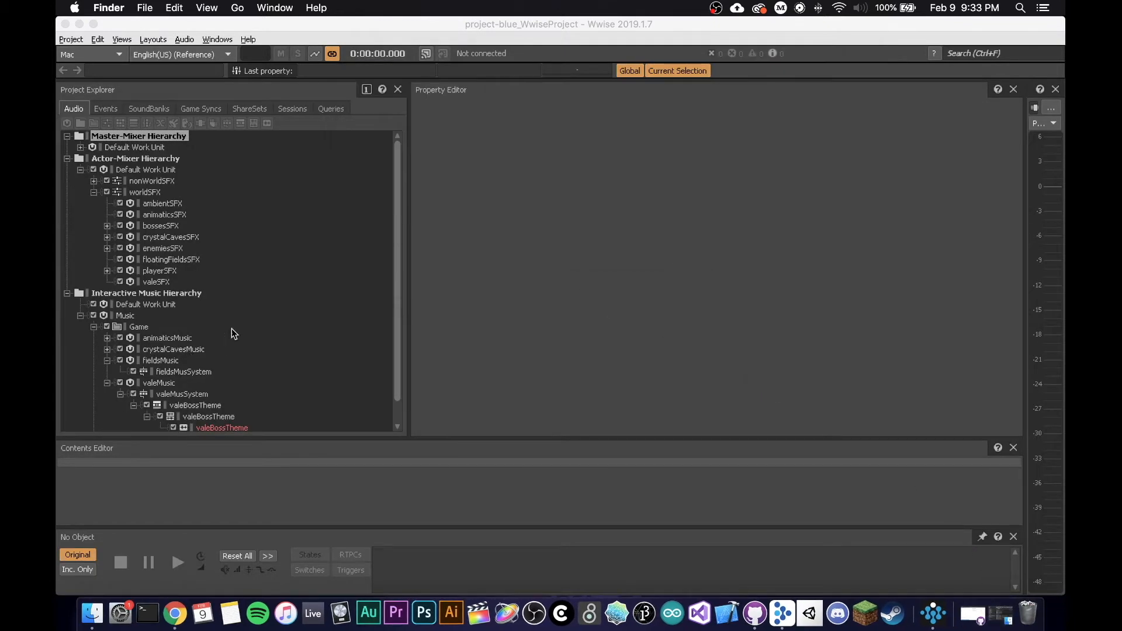
Step: Switch back to Wwise and apply its first window layout
{"action": "left_click", "coordinate": [312, 268]}
{"action": "scroll", "coordinate": [345, 164], "scroll_direction": "down", "scroll_amount": 1}
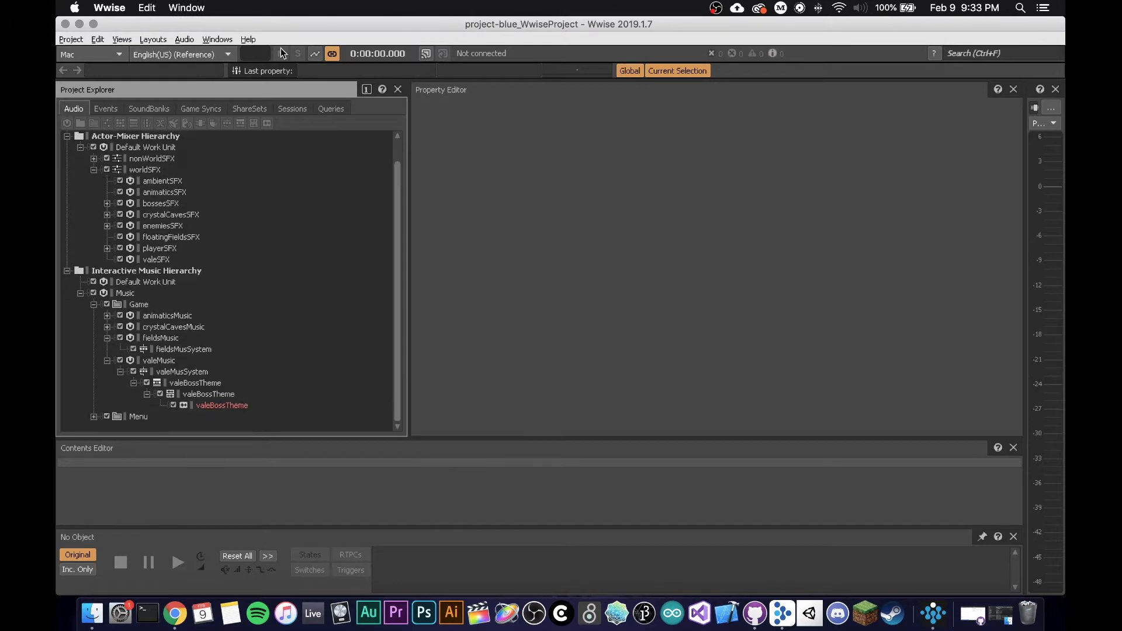
{"action": "scroll", "coordinate": [242, 163], "scroll_direction": "up", "scroll_amount": 1}
{"action": "left_click", "coordinate": [154, 39]}
{"action": "left_click", "coordinate": [169, 56]}
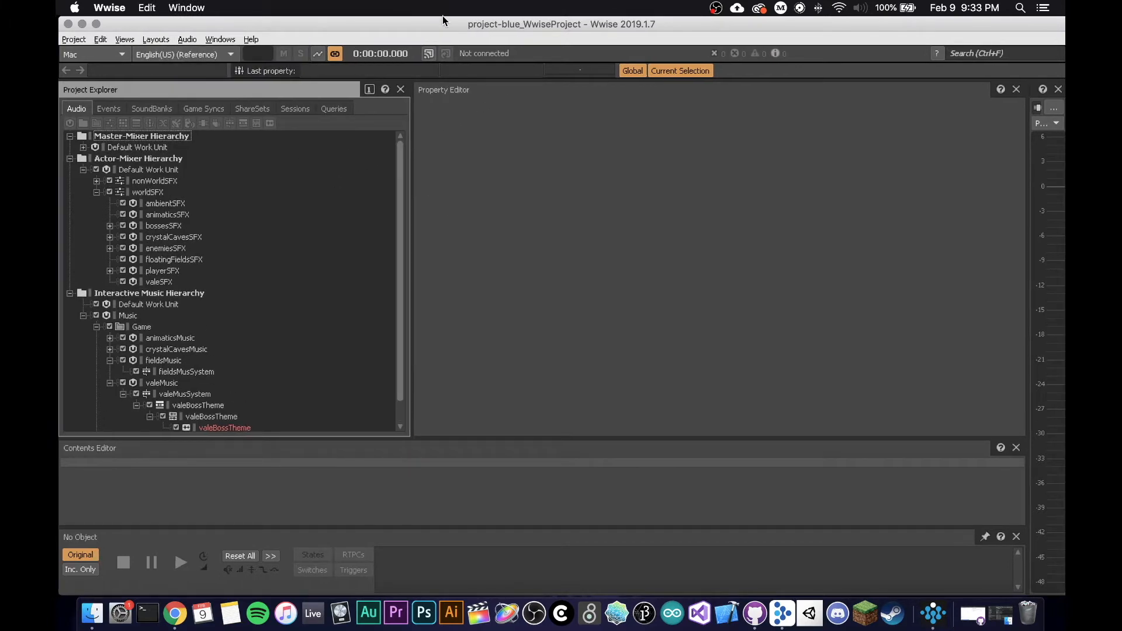
Step: Look over the project's audio hierarchies and collapse the Game folder under Music
{"action": "left_click", "coordinate": [108, 108]}
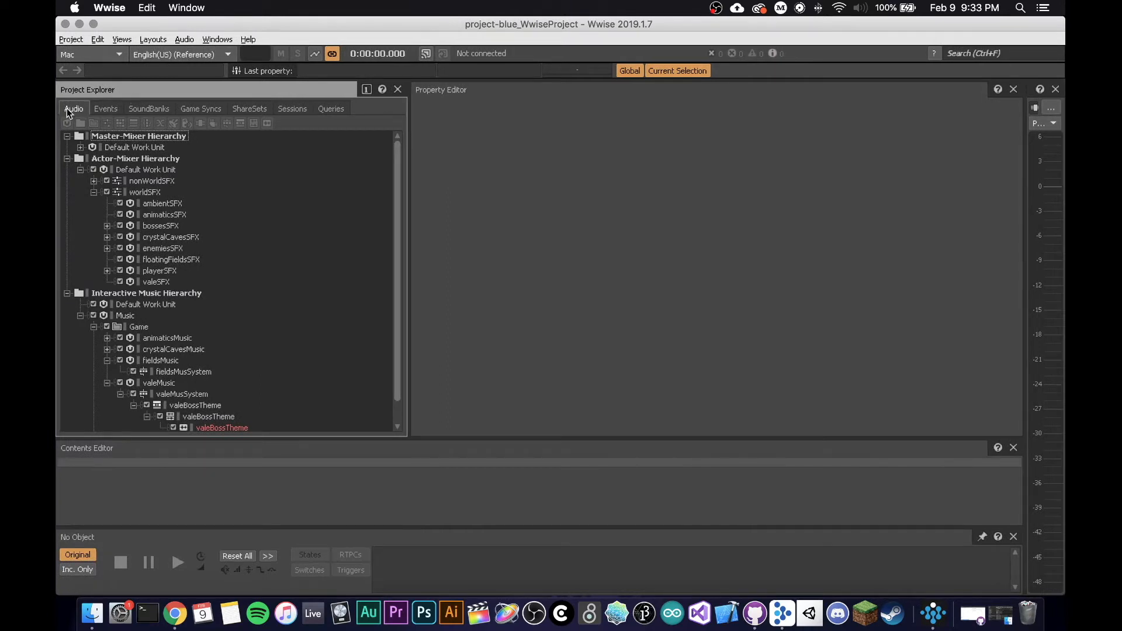
{"action": "left_click", "coordinate": [73, 109]}
{"action": "scroll", "coordinate": [246, 199], "scroll_direction": "down", "scroll_amount": 1}
{"action": "scroll", "coordinate": [244, 197], "scroll_direction": "up", "scroll_amount": 1}
{"action": "scroll", "coordinate": [162, 226], "scroll_direction": "down", "scroll_amount": 1}
{"action": "scroll", "coordinate": [162, 227], "scroll_direction": "up", "scroll_amount": 1}
{"action": "left_click", "coordinate": [93, 327]}
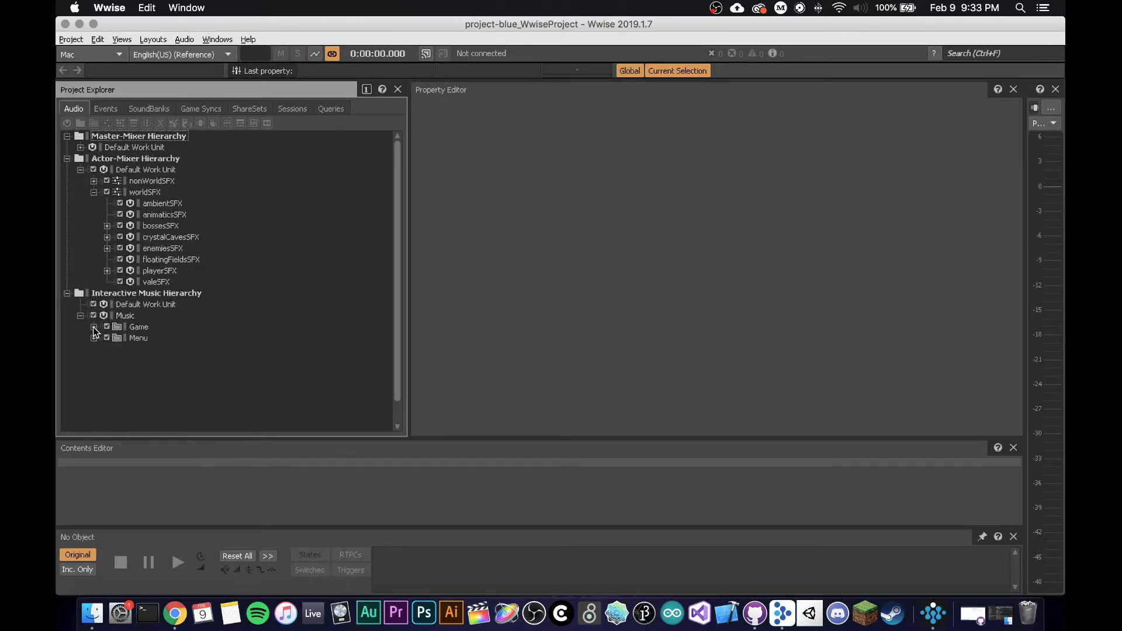
Step: Expand the worldSFX branch through playerSFX, ioSFX, ioCombat and ioAttack1 to reach the ioAttack sound
{"action": "left_click", "coordinate": [93, 191]}
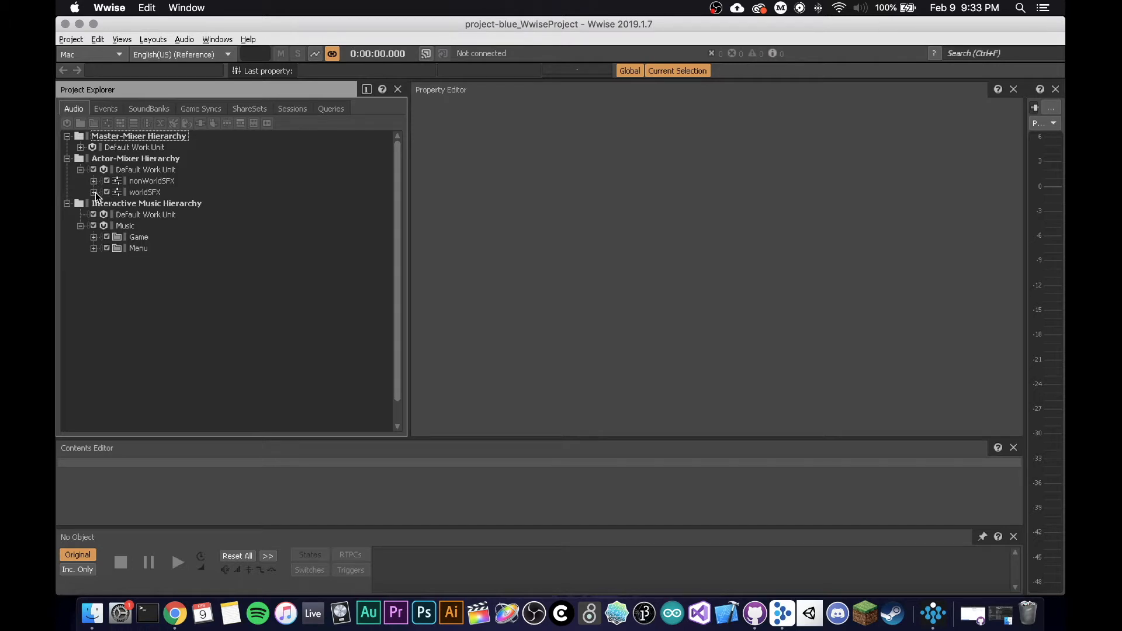
{"action": "left_click", "coordinate": [94, 193]}
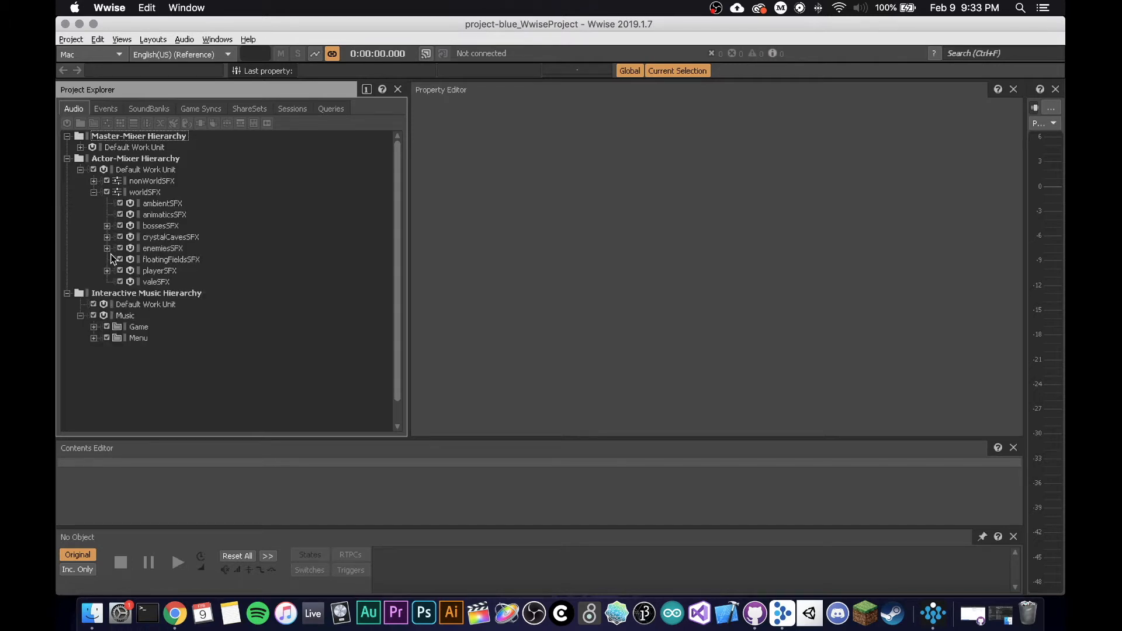
{"action": "left_click", "coordinate": [106, 271]}
{"action": "left_click", "coordinate": [120, 282]}
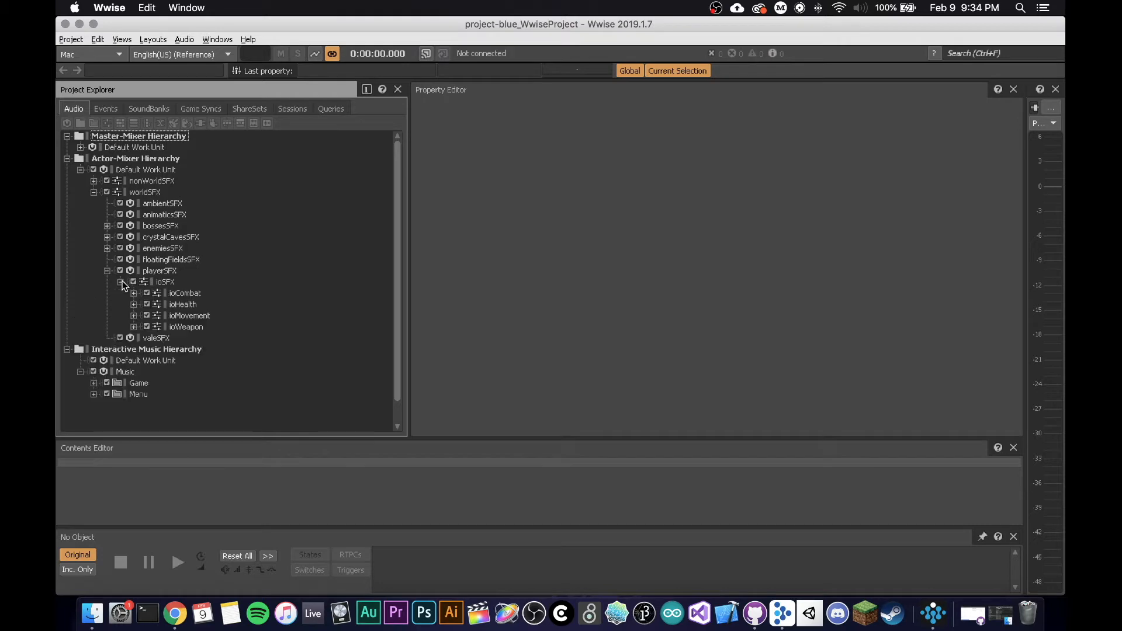
{"action": "left_click", "coordinate": [133, 293]}
{"action": "left_click", "coordinate": [147, 304]}
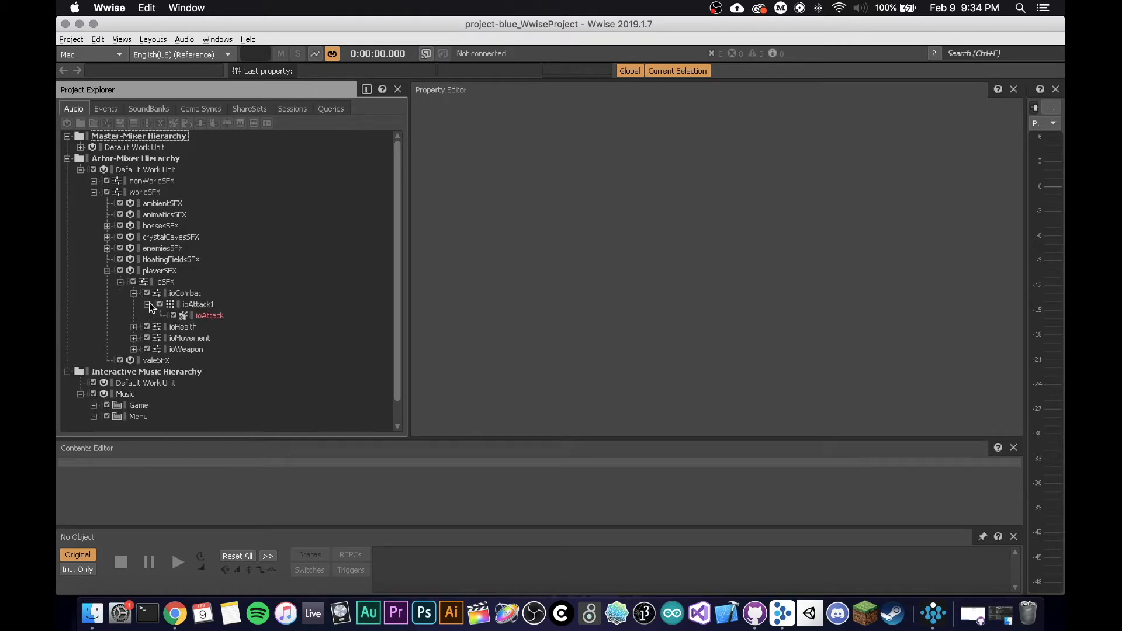
Step: Select the ioAttack sound under ioAttack1 and open the Audio File Importer for it
{"action": "left_click", "coordinate": [91, 614]}
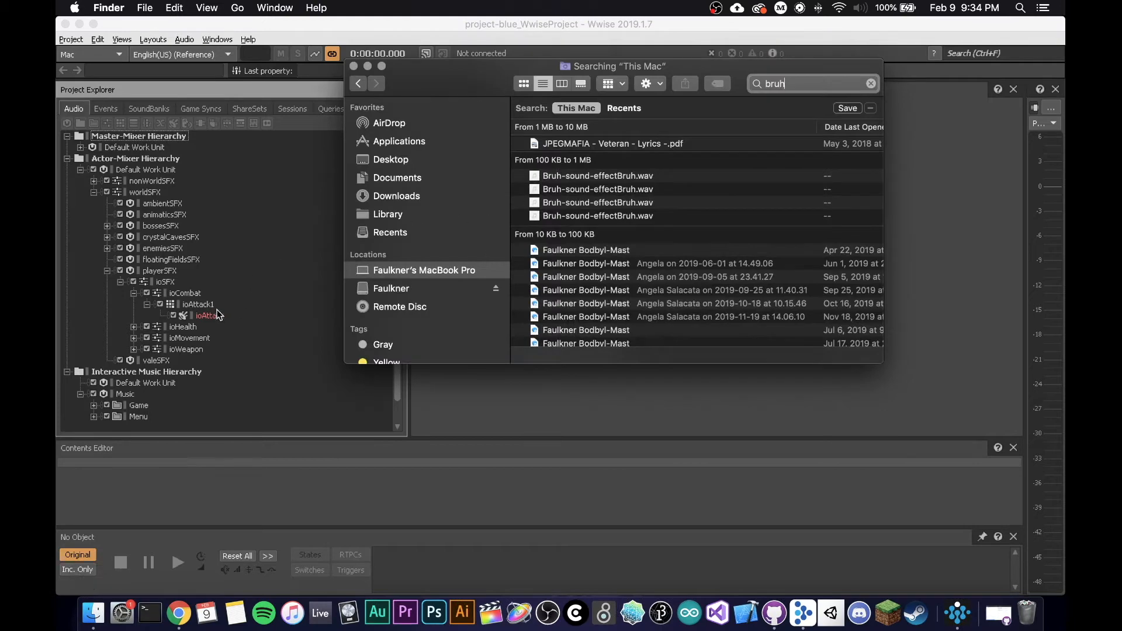
{"action": "left_click", "coordinate": [210, 314]}
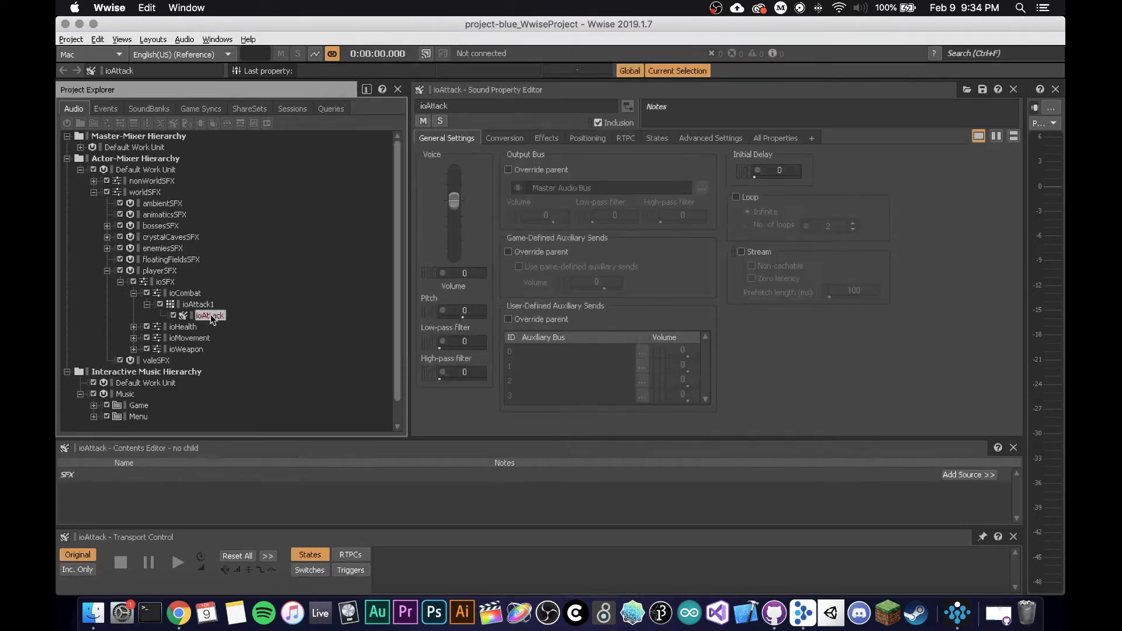
{"action": "right_click", "coordinate": [211, 315]}
{"action": "left_click", "coordinate": [283, 329]}
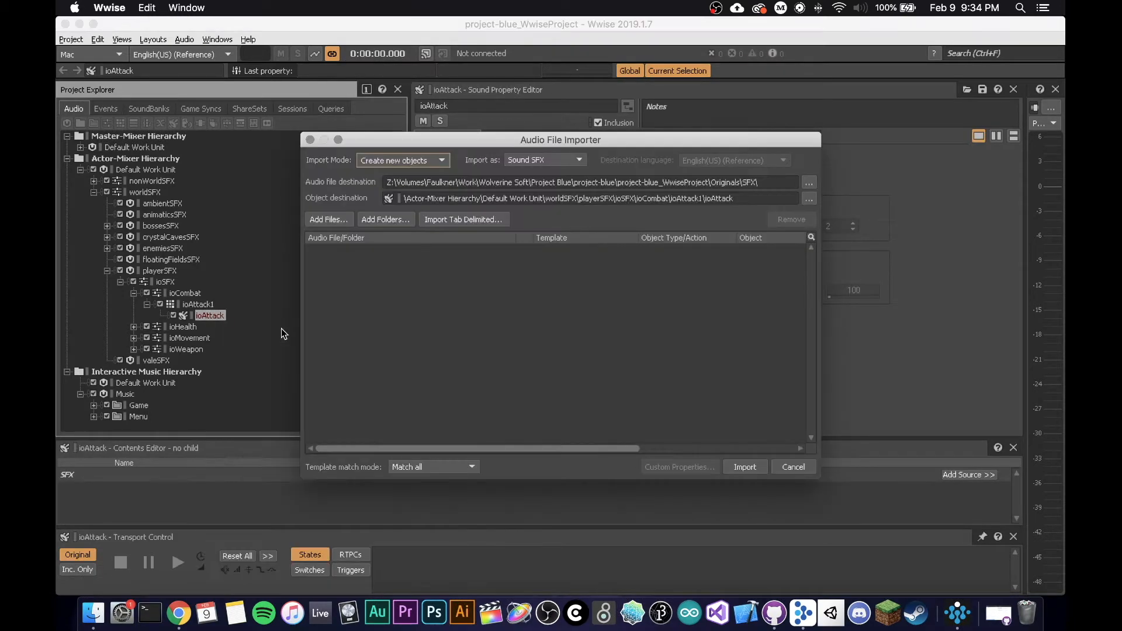
Step: Add Bruh-sound-effectBruh.wav from the Finder search to the importer and import it into ioAttack as Sound SFX
{"action": "left_click", "coordinate": [93, 613]}
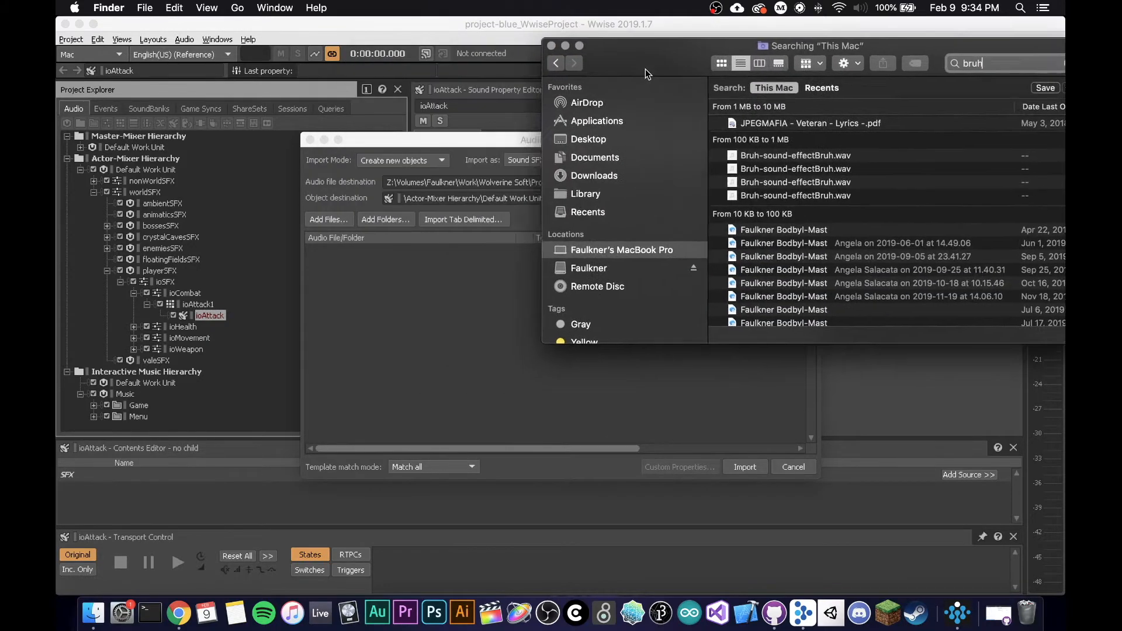
{"action": "left_click_drag", "start_coordinate": [643, 73], "coordinate": [731, 80]}
{"action": "left_click_drag", "start_coordinate": [836, 165], "coordinate": [463, 331]}
{"action": "left_click", "coordinate": [457, 319]}
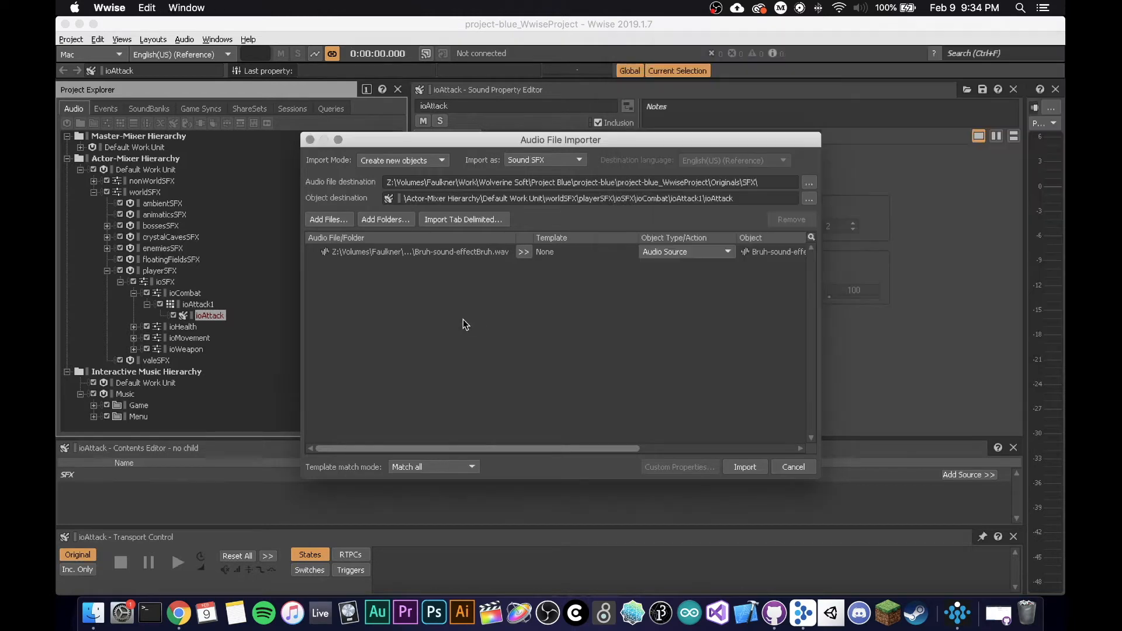
{"action": "left_click", "coordinate": [745, 467]}
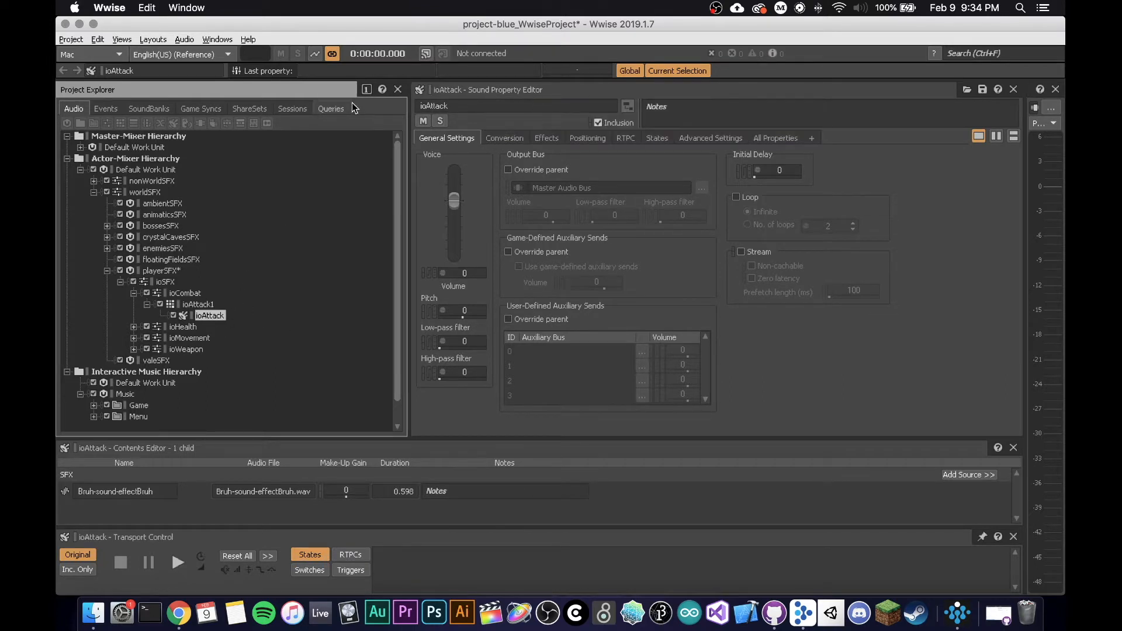
Step: Play the ioAttack sound, try lowering its voice volume to about -25, and reset the volume to 0
{"action": "left_click", "coordinate": [173, 562]}
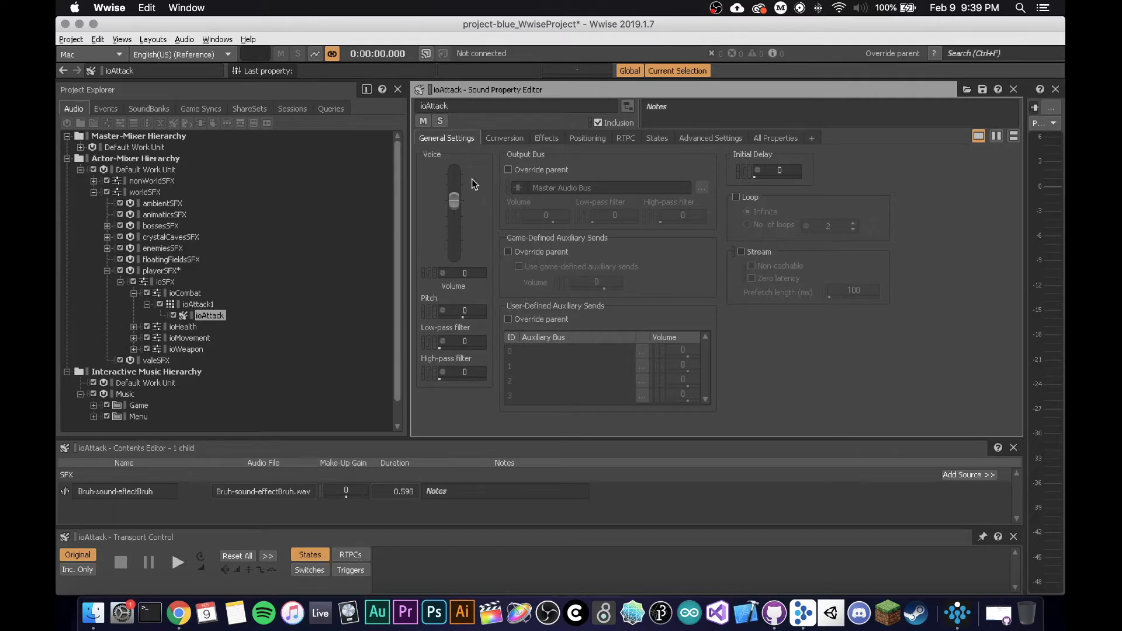
{"action": "left_click_drag", "start_coordinate": [454, 200], "coordinate": [455, 244]}
{"action": "double_click", "coordinate": [465, 273]}
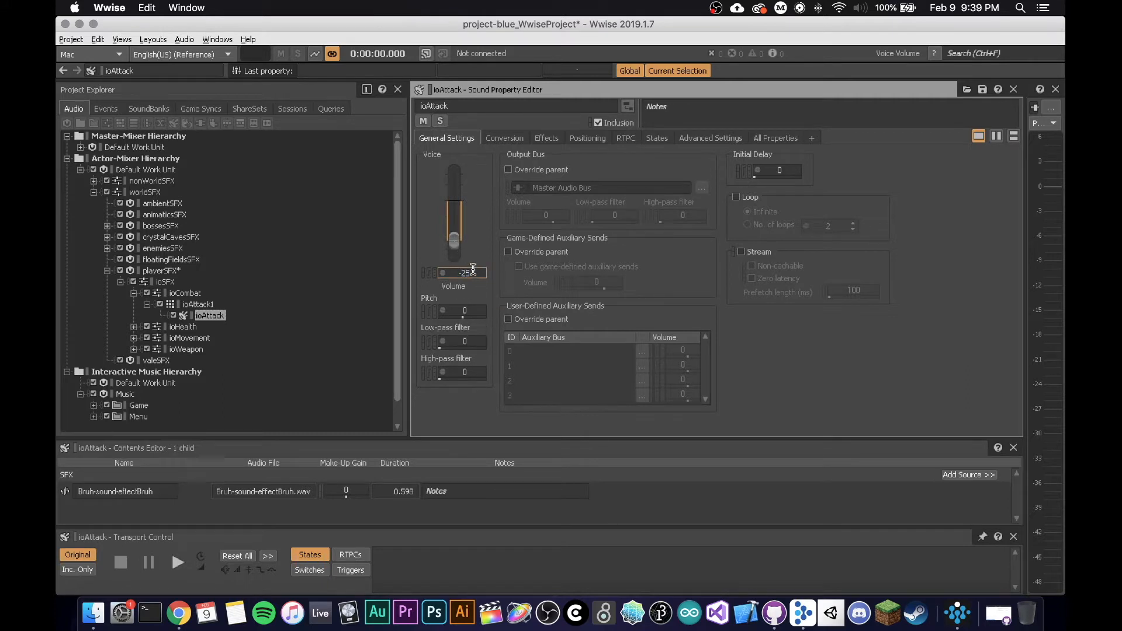
{"action": "type", "text": "0"}
{"action": "key", "text": "Return"}
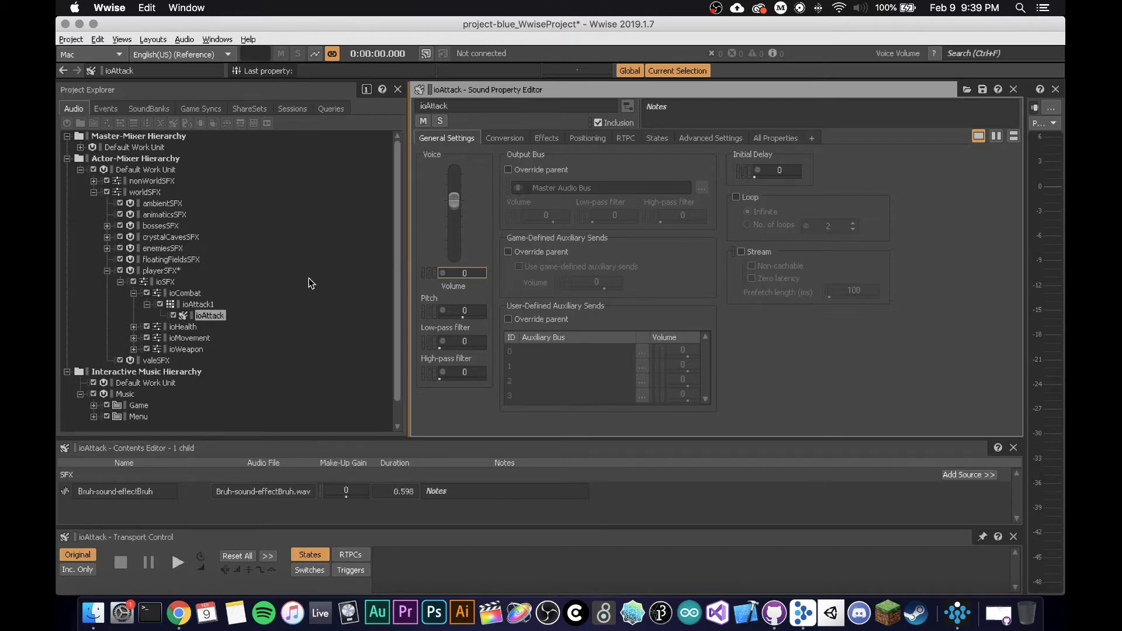
Step: Preview ioAttack at normal pitch and with the pitch lowered to about -1190, and reset the pitch to 0
{"action": "left_click", "coordinate": [177, 564]}
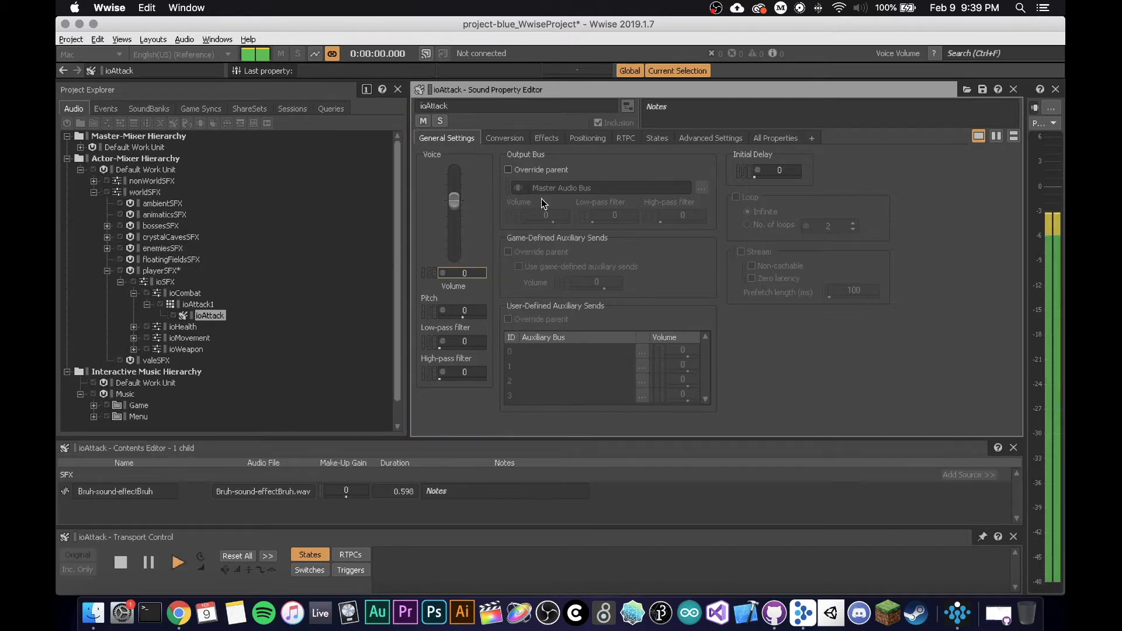
{"action": "left_click_drag", "start_coordinate": [463, 318], "coordinate": [423, 321]}
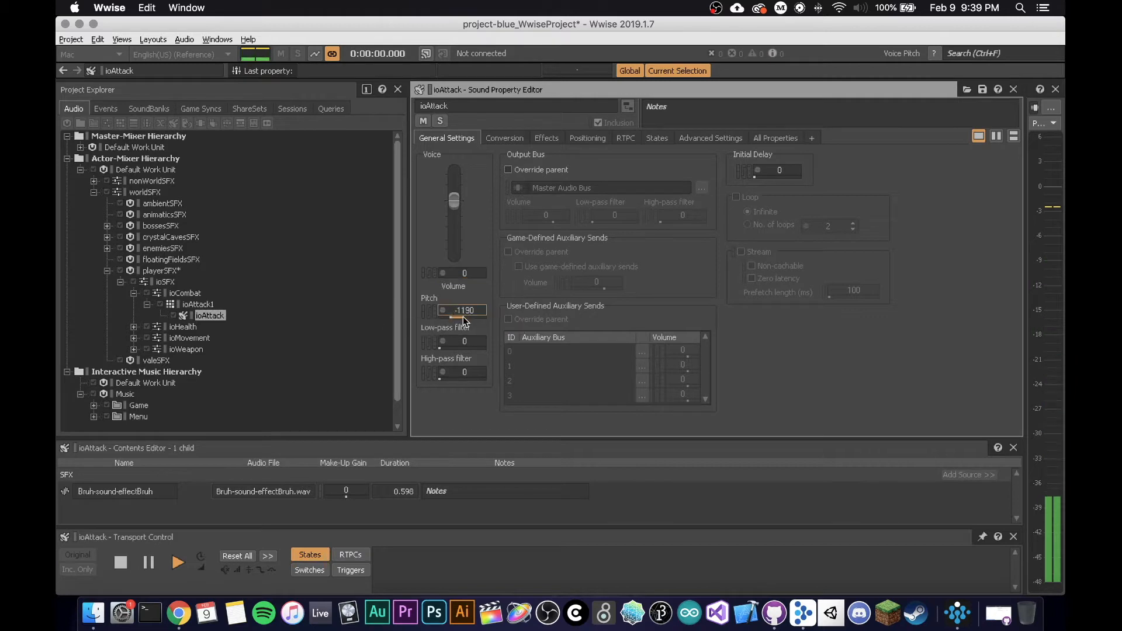
{"action": "left_click", "coordinate": [177, 562]}
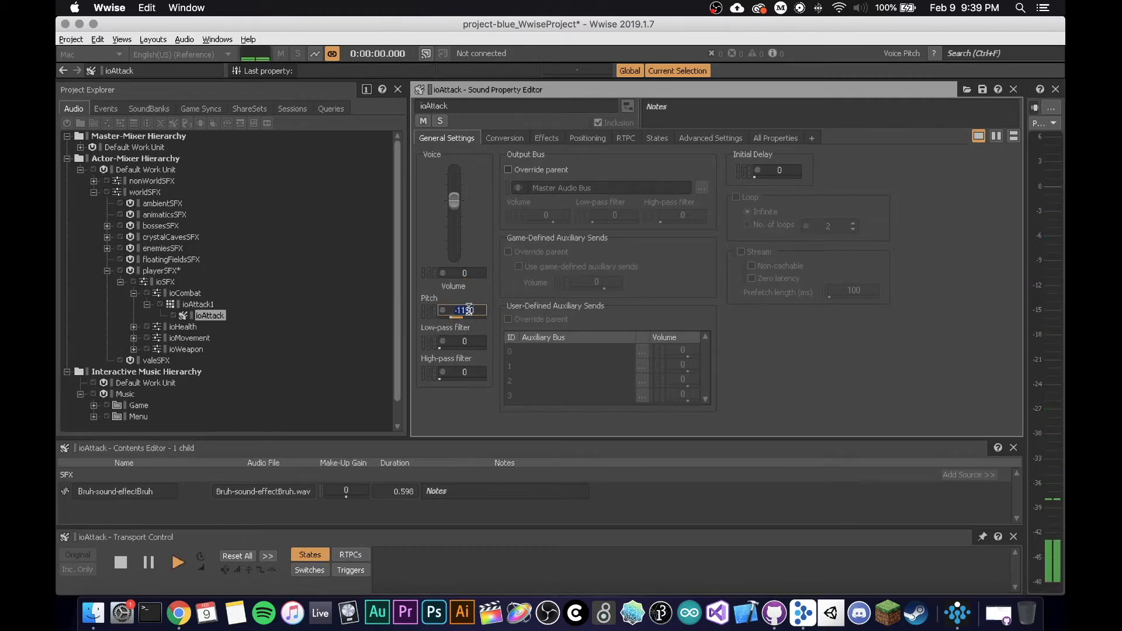
{"action": "type", "text": "0"}
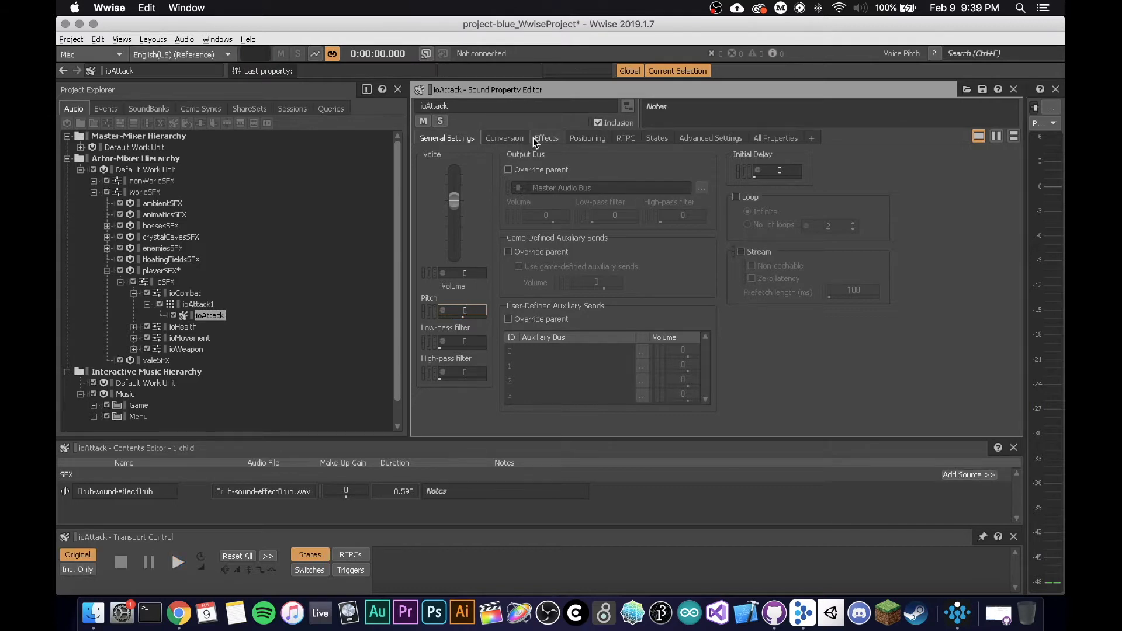
Step: Examine the settings of ioAttack's Wwise Delay effect, close the Effect Editor, and view the sound's RTPC properties
{"action": "left_click", "coordinate": [538, 141]}
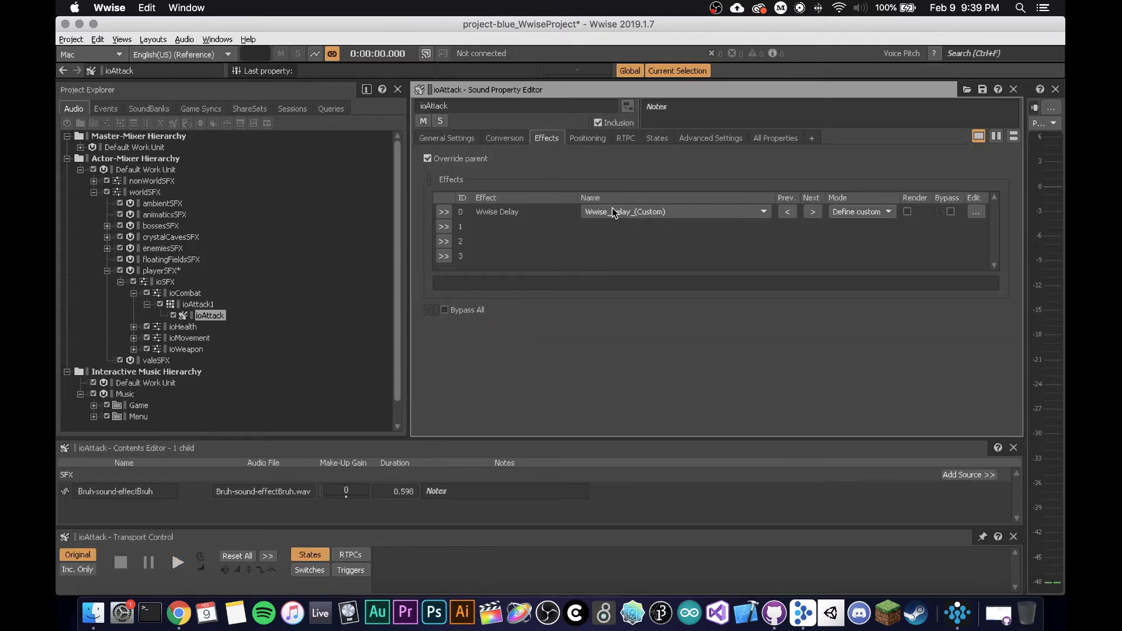
{"action": "left_click", "coordinate": [526, 213]}
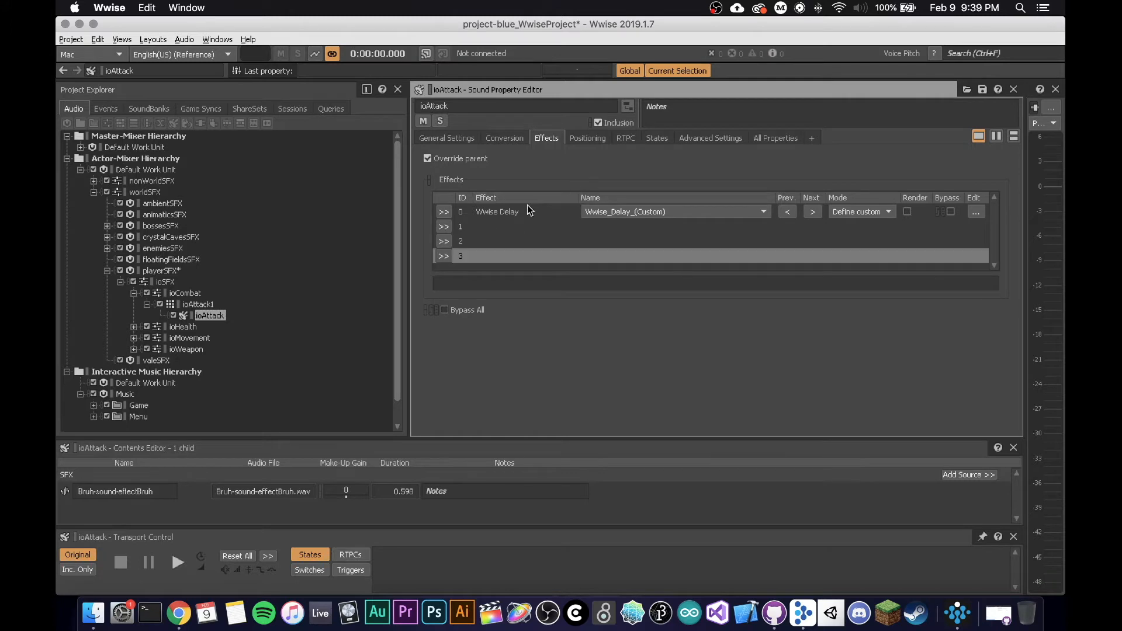
{"action": "left_click", "coordinate": [976, 211]}
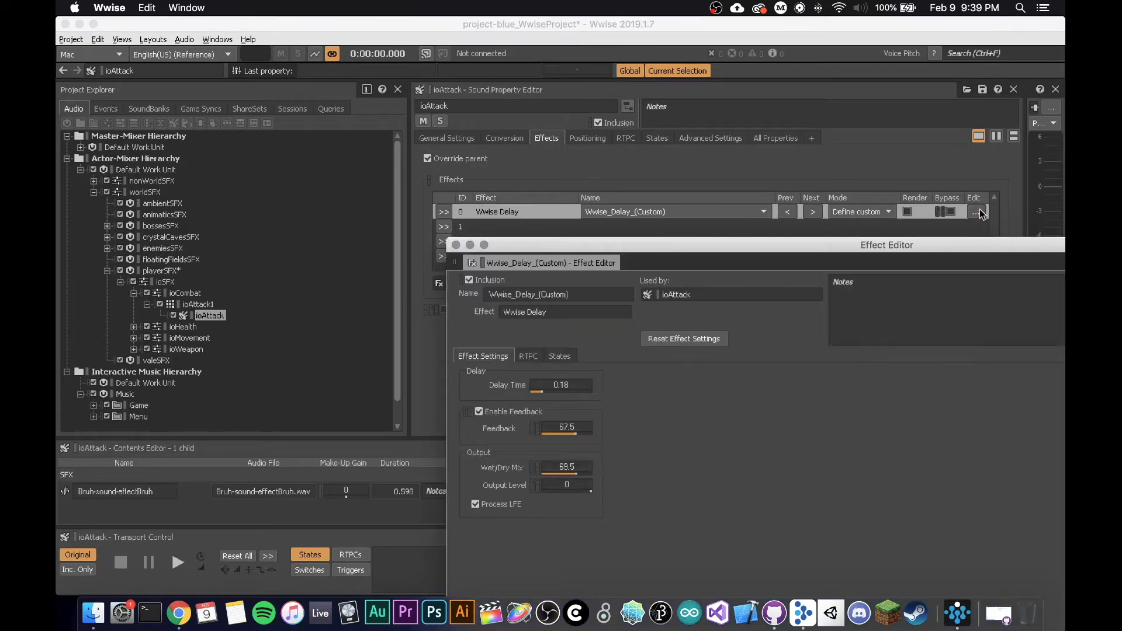
{"action": "double_click", "coordinate": [968, 248]}
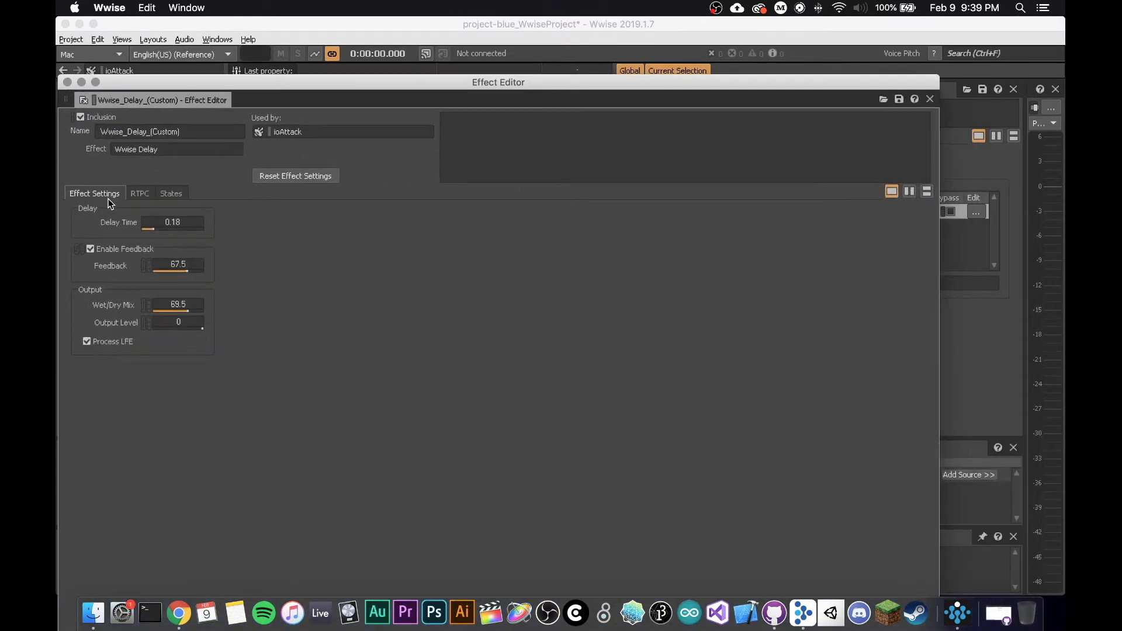
{"action": "left_click", "coordinate": [67, 82]}
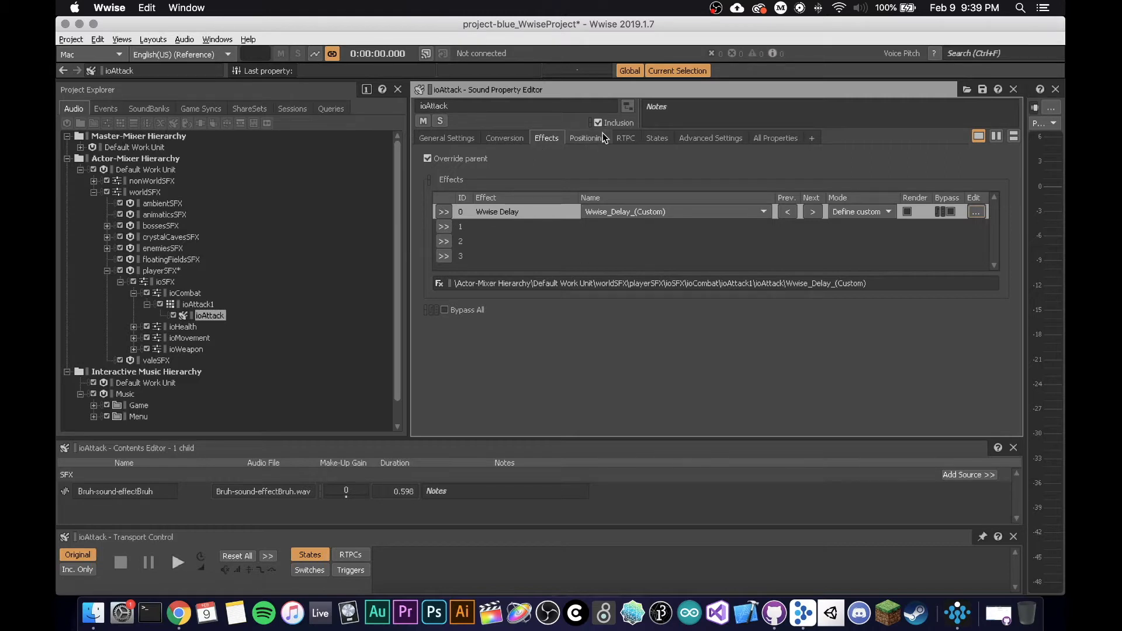
{"action": "left_click", "coordinate": [631, 141]}
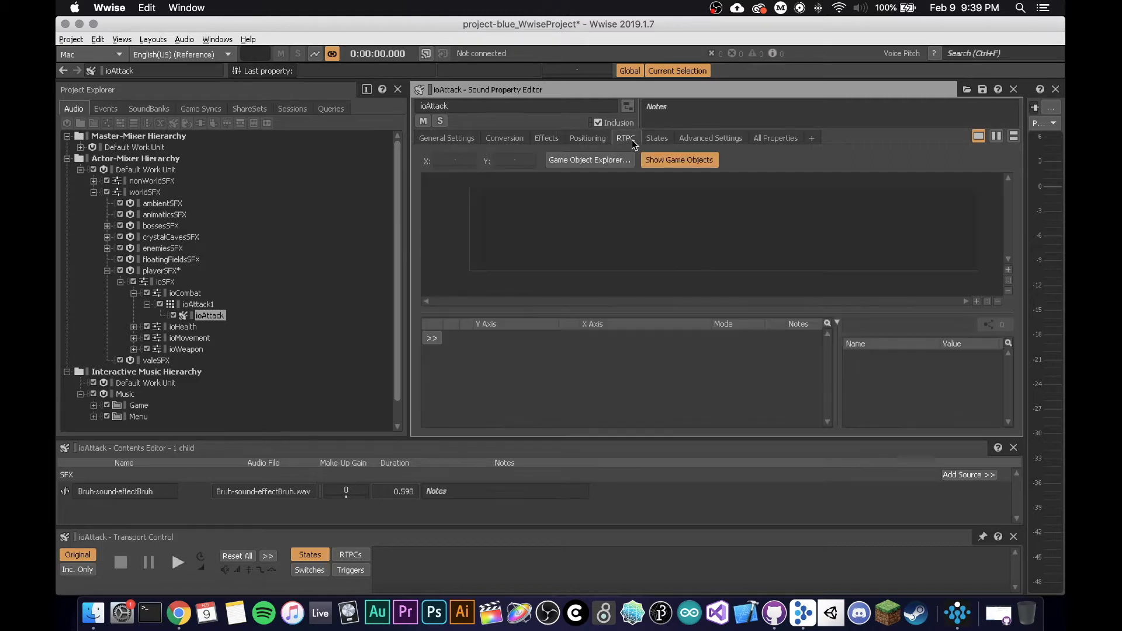
Step: Try lowering the pitch in ioAttack's general settings and reset the pitch to 0
{"action": "left_click", "coordinate": [594, 141]}
{"action": "left_click", "coordinate": [630, 142]}
{"action": "left_click", "coordinate": [446, 138]}
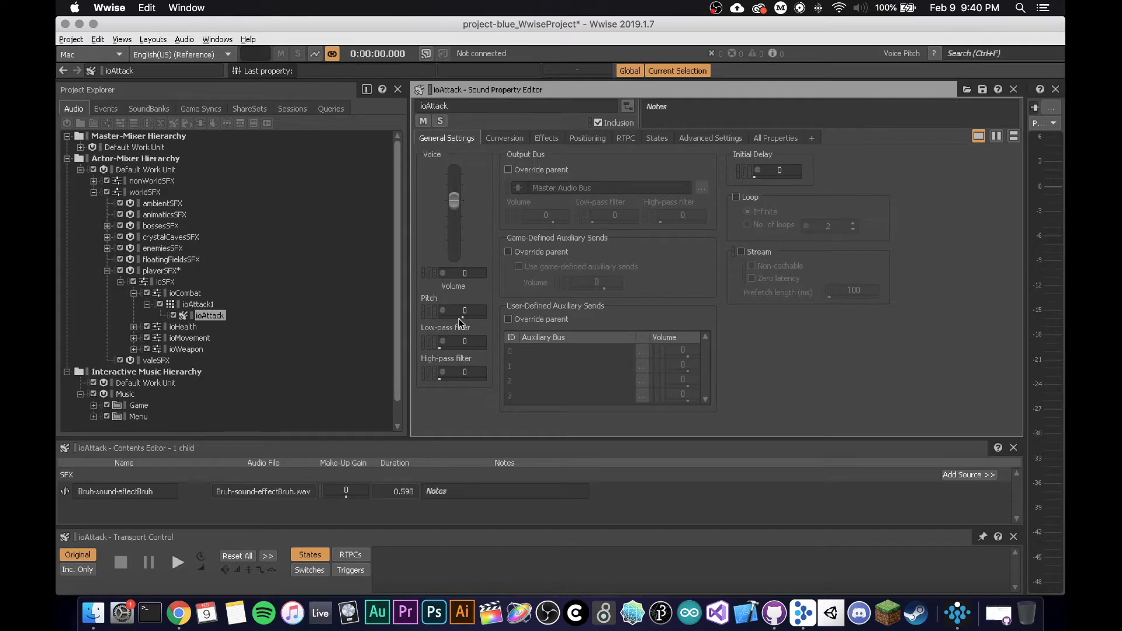
{"action": "left_click_drag", "start_coordinate": [462, 323], "coordinate": [413, 326]}
{"action": "double_click", "coordinate": [464, 311]}
{"action": "type", "text": "0"}
{"action": "key", "text": "Return"}
Step: View ioAttack's RTPC, general, positioning and states properties
{"action": "left_click", "coordinate": [650, 139]}
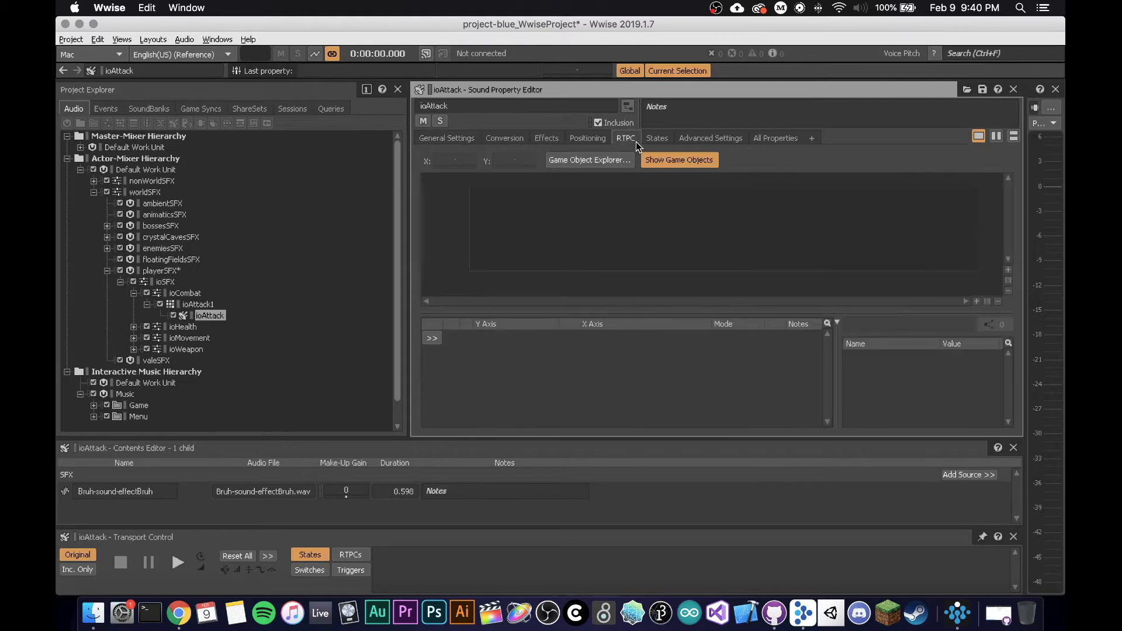
{"action": "left_click", "coordinate": [467, 139]}
{"action": "left_click", "coordinate": [628, 140]}
{"action": "left_click", "coordinate": [592, 142]}
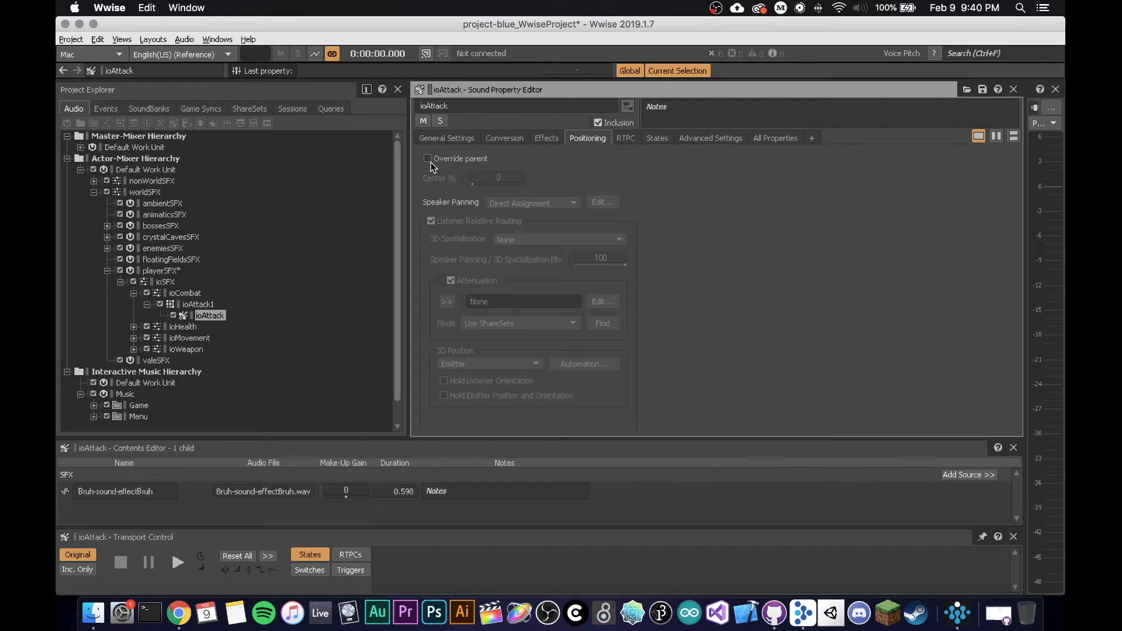
{"action": "left_click", "coordinate": [657, 138]}
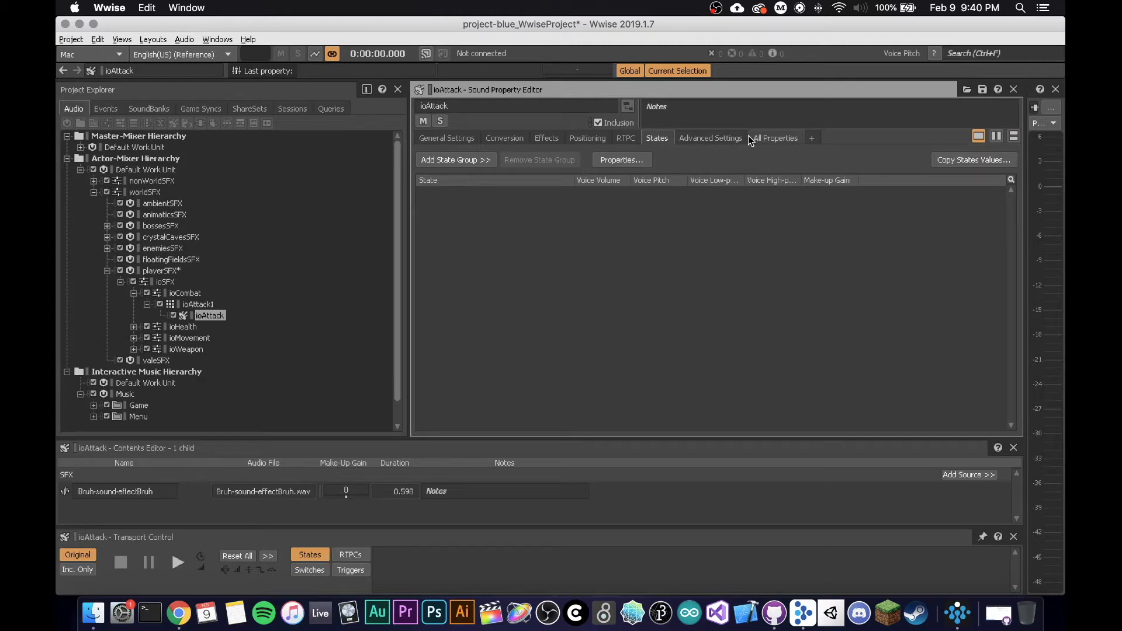
Step: View the states properties of ioAttack's parents ioAttack1, ioCombat and ioSFX, and return to the ioAttack sound
{"action": "left_click", "coordinate": [197, 305]}
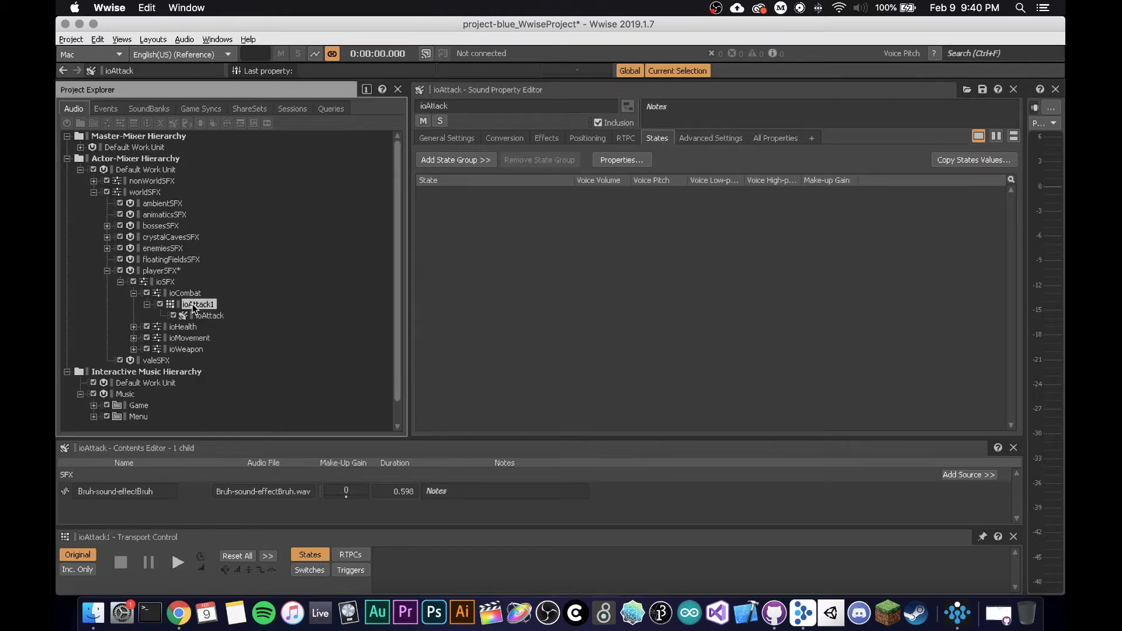
{"action": "left_click", "coordinate": [188, 294]}
{"action": "left_click", "coordinate": [164, 282]}
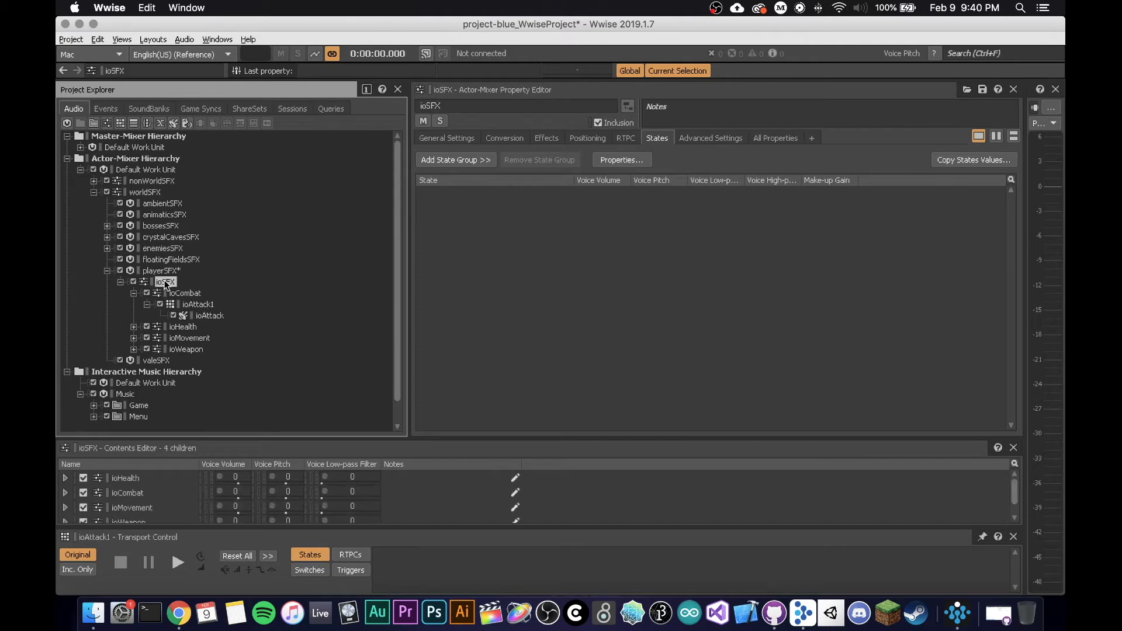
{"action": "left_click", "coordinate": [189, 293]}
{"action": "left_click", "coordinate": [197, 305]}
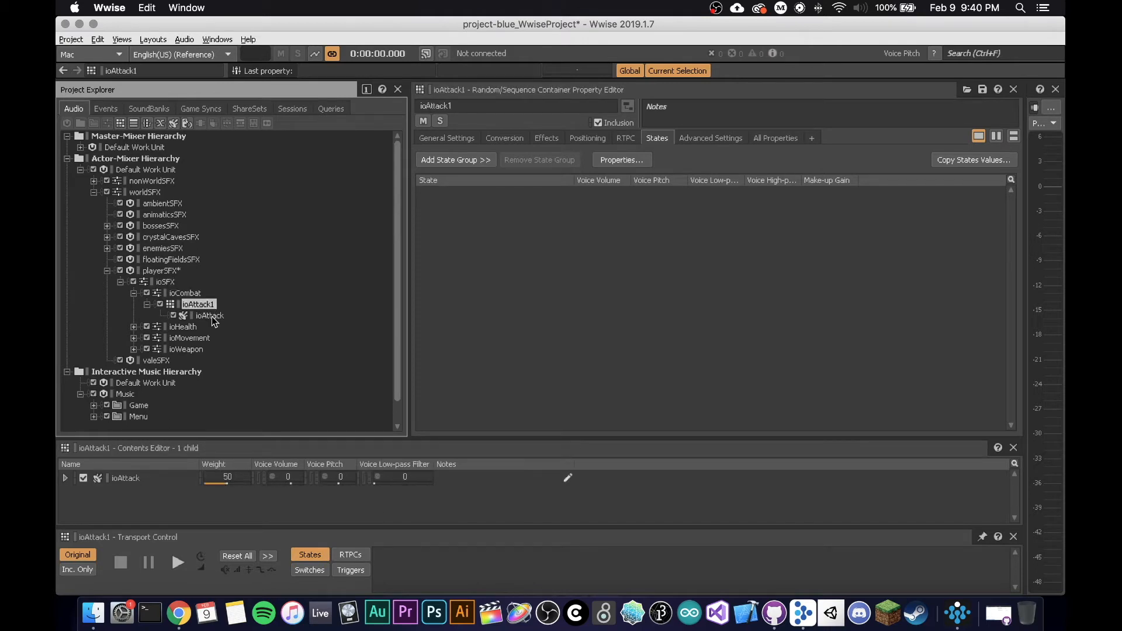
{"action": "left_click", "coordinate": [209, 316]}
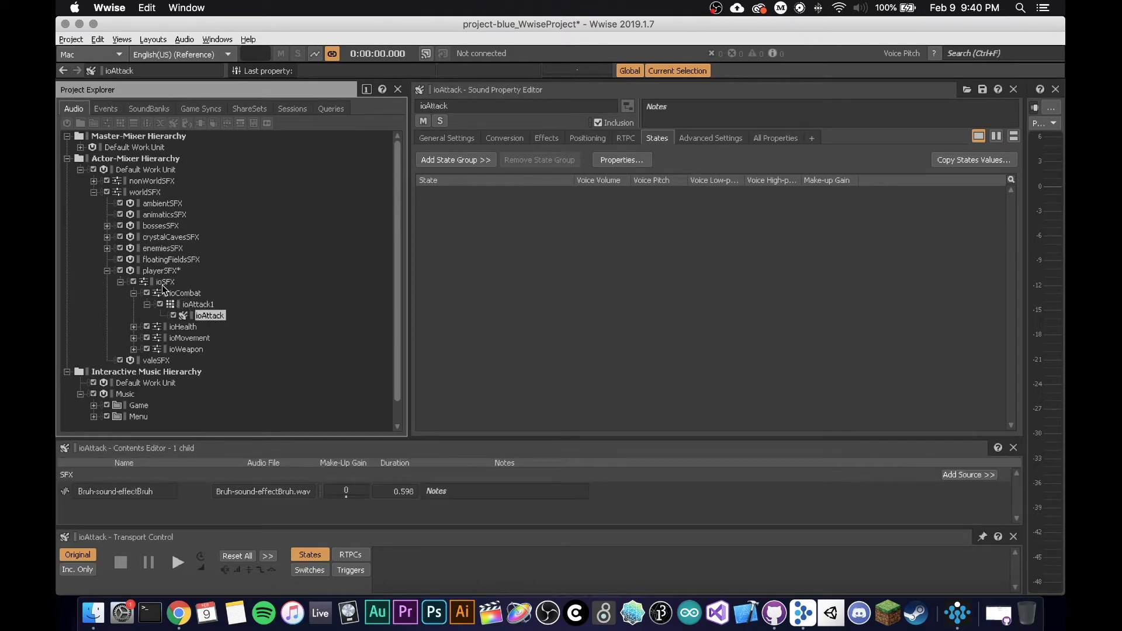
Step: Lower the pitch of the ioSFX actor-mixer to -1440 in its general settings and play the ioAttack sound
{"action": "left_click", "coordinate": [163, 282]}
{"action": "left_click", "coordinate": [164, 38]}
{"action": "left_click", "coordinate": [165, 61]}
{"action": "left_click", "coordinate": [459, 136]}
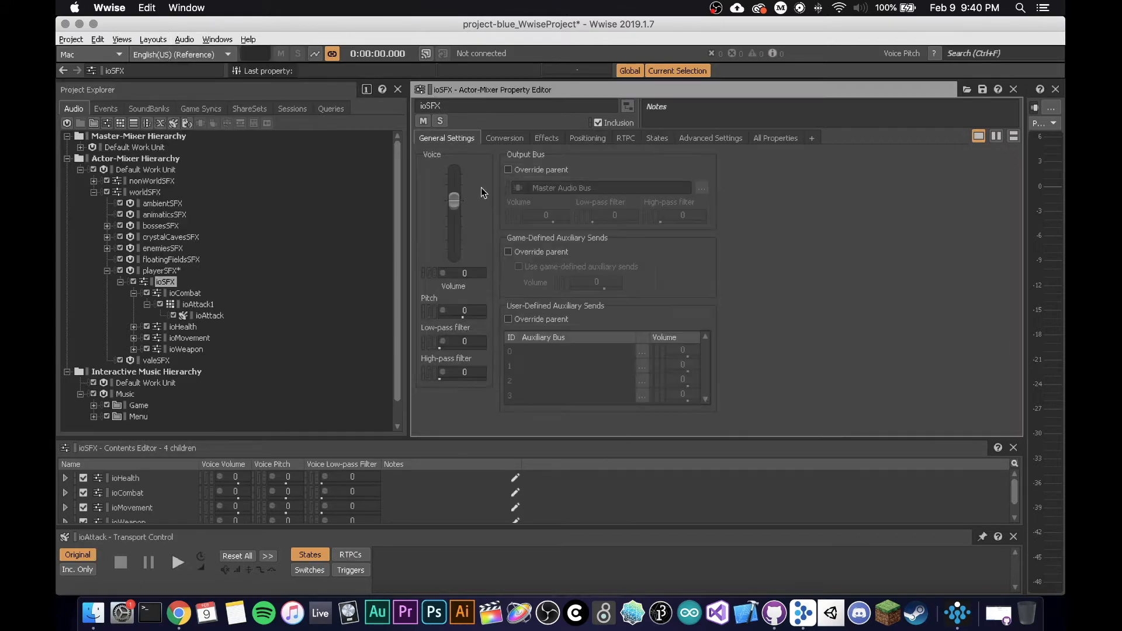
{"action": "left_click", "coordinate": [171, 286]}
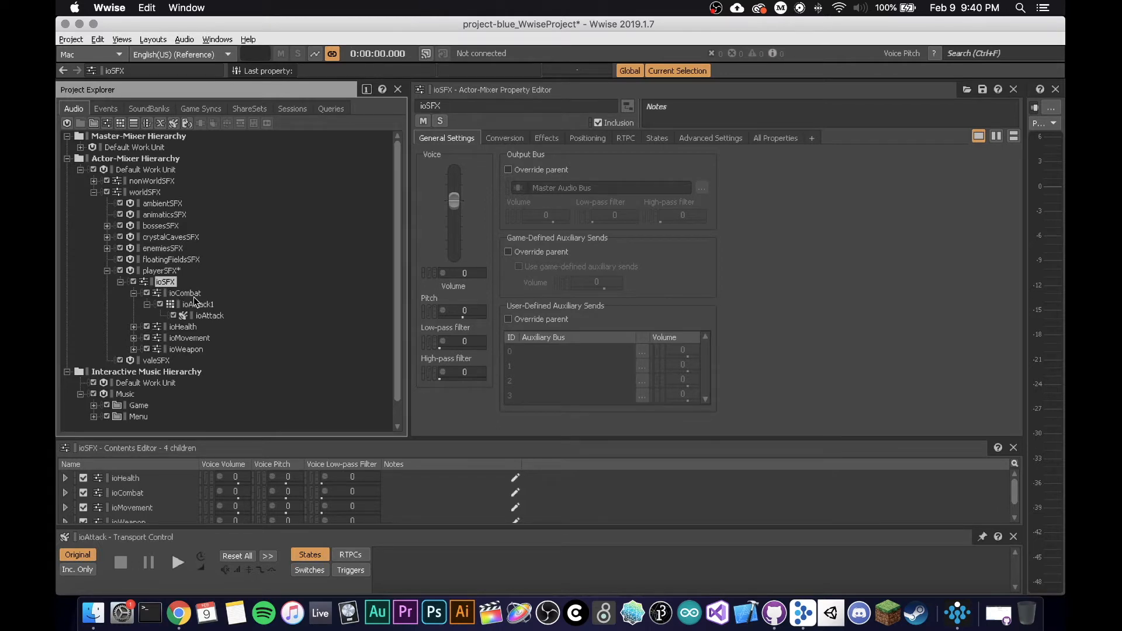
{"action": "left_click_drag", "start_coordinate": [463, 318], "coordinate": [413, 327]}
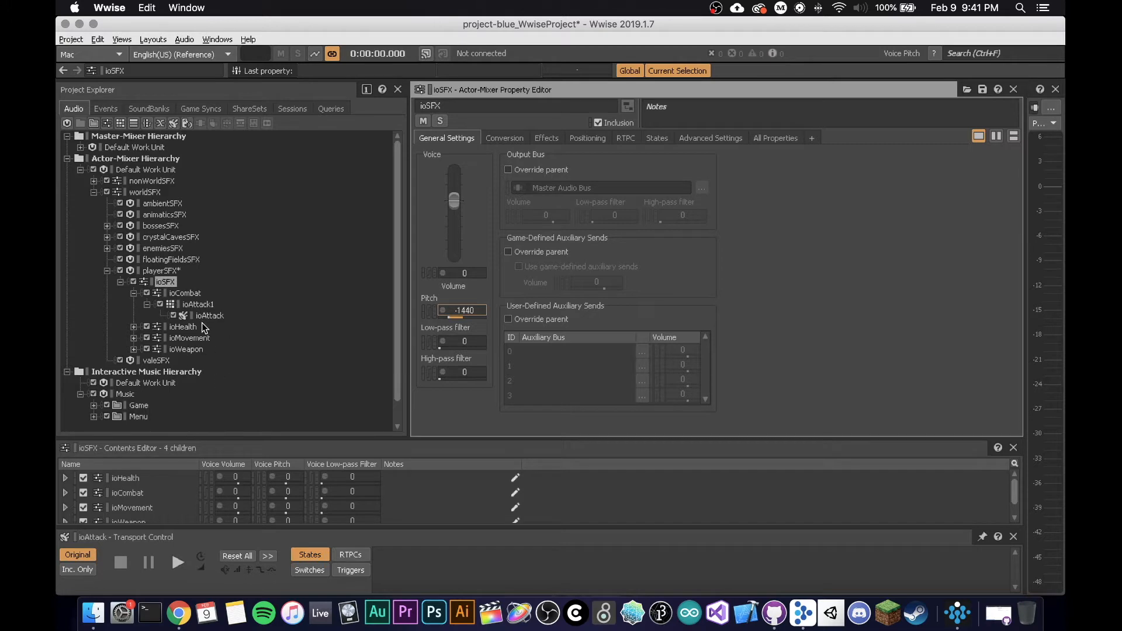
{"action": "left_click", "coordinate": [184, 559]}
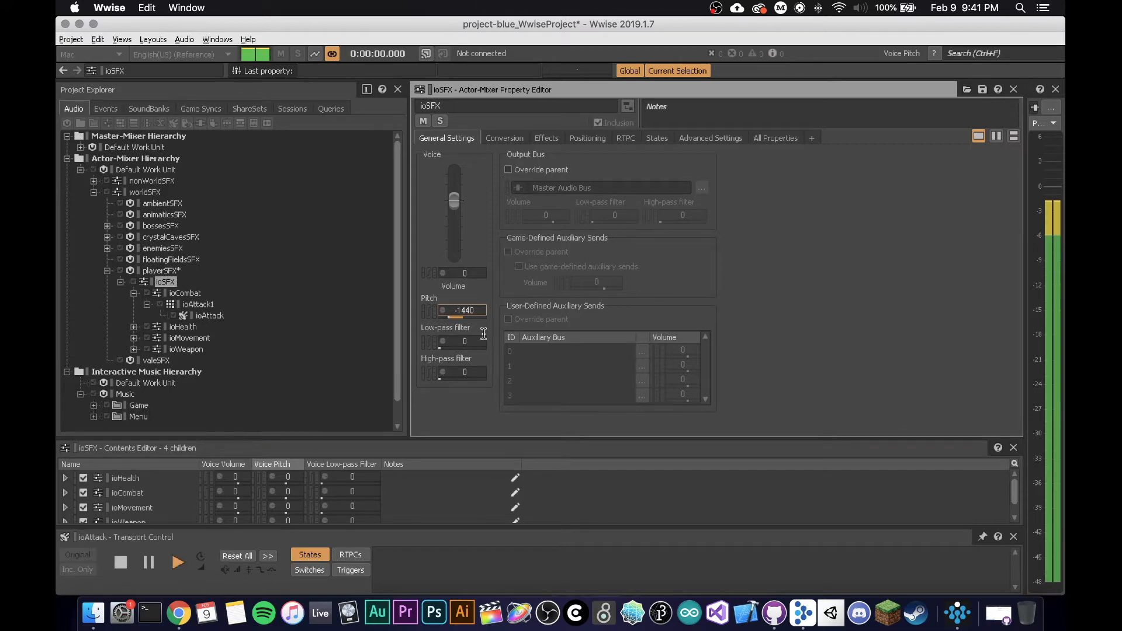
Step: Lower ioAttack's own pitch to -2400 and play the sound
{"action": "left_click", "coordinate": [205, 316]}
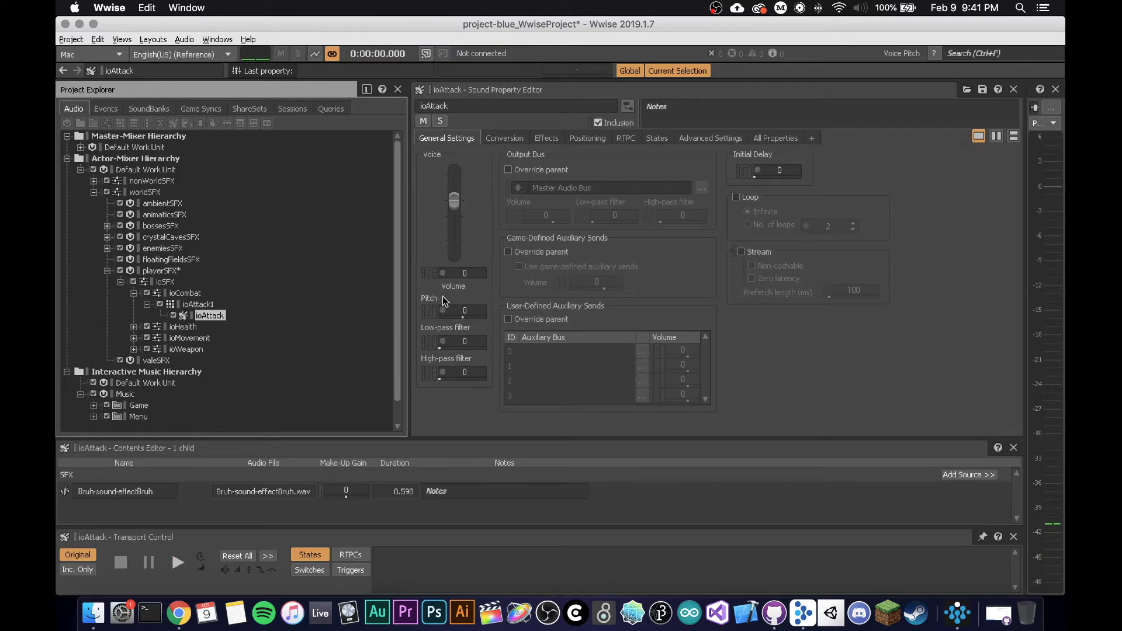
{"action": "left_click_drag", "start_coordinate": [462, 319], "coordinate": [340, 311]}
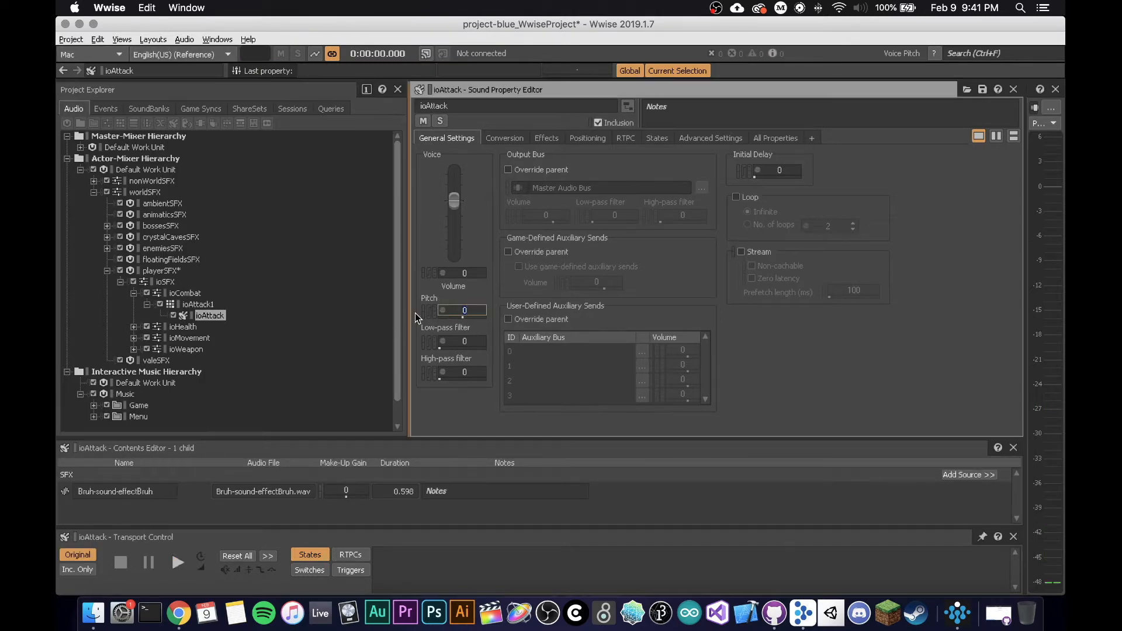
{"action": "left_click", "coordinate": [172, 563]}
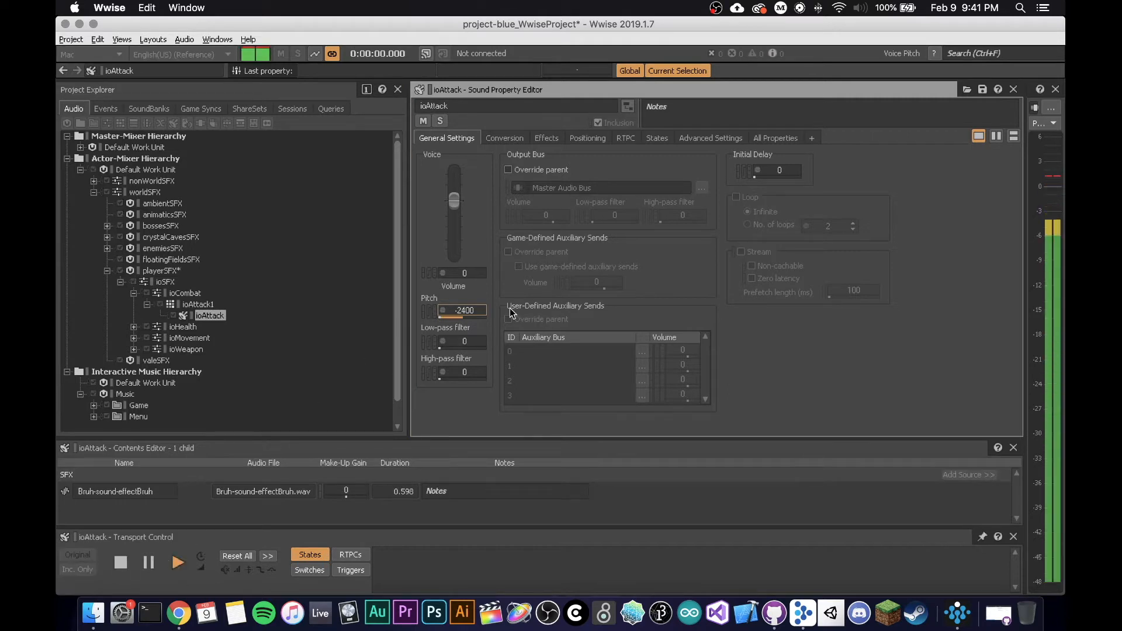
Step: Reset the pitch to 0 on both the ioAttack sound and the ioSFX actor-mixer
{"action": "left_click", "coordinate": [471, 309]}
{"action": "type", "text": "0"}
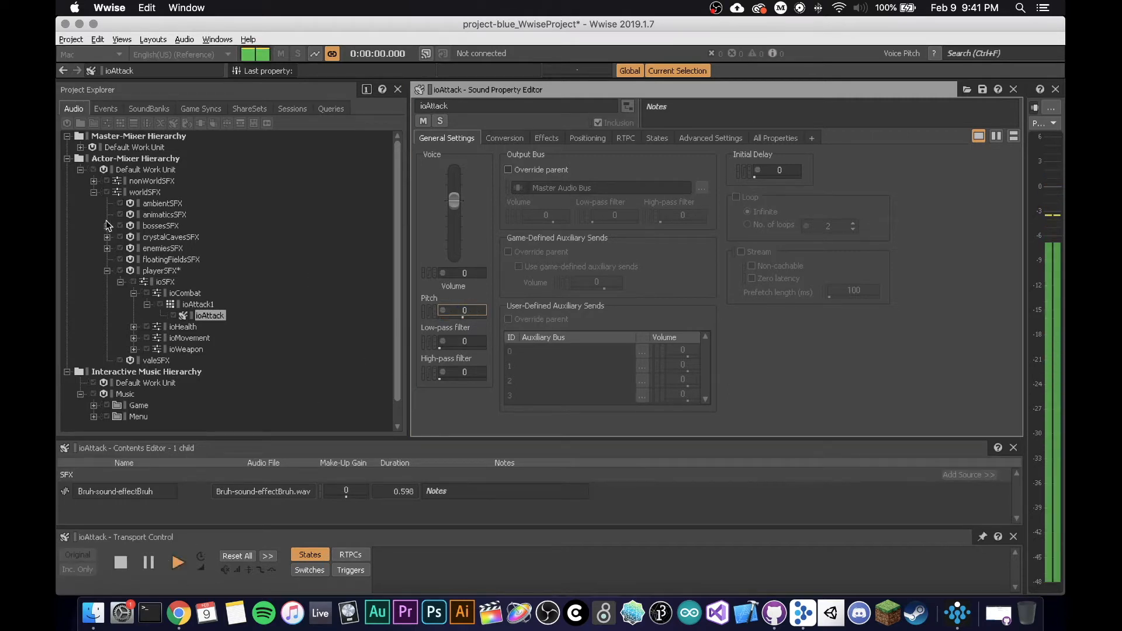
{"action": "left_click", "coordinate": [166, 282]}
{"action": "left_click", "coordinate": [471, 307]}
{"action": "type", "text": "0"}
{"action": "key", "text": "Return"}
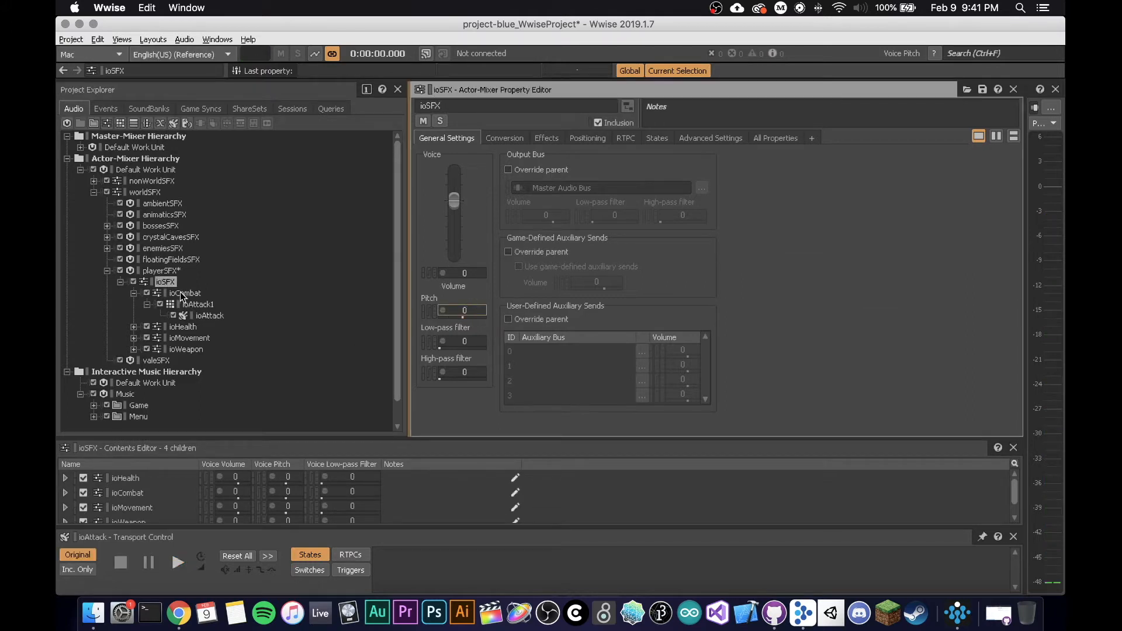
Step: Reselect ioAttack, view the project's Events hierarchy, and return to the audio hierarchy
{"action": "left_click", "coordinate": [205, 316]}
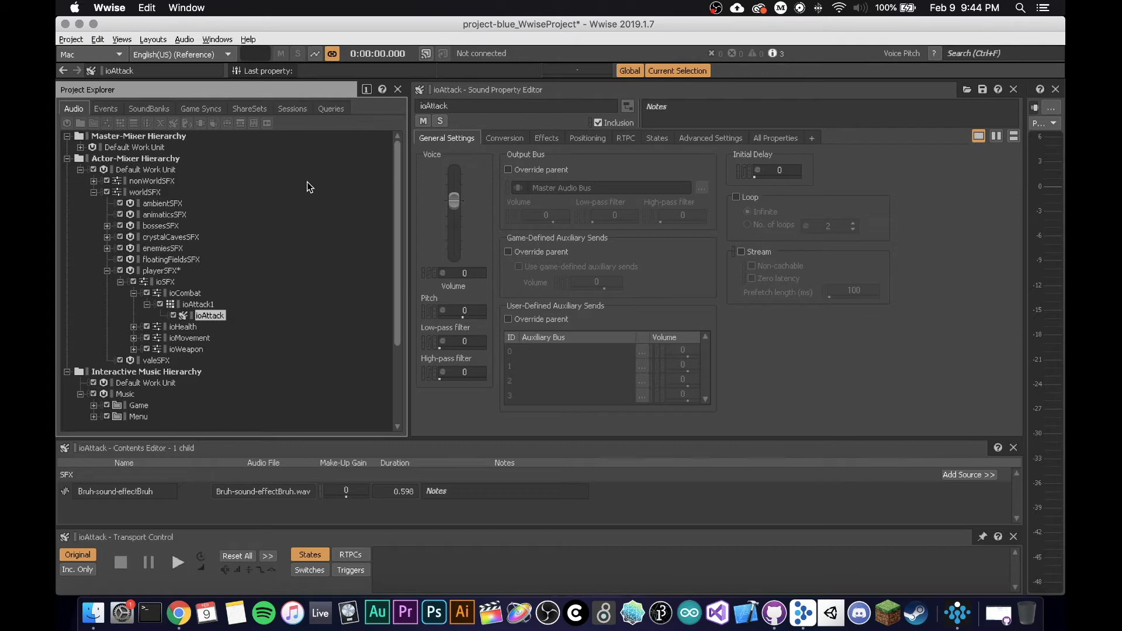
{"action": "left_click", "coordinate": [95, 111]}
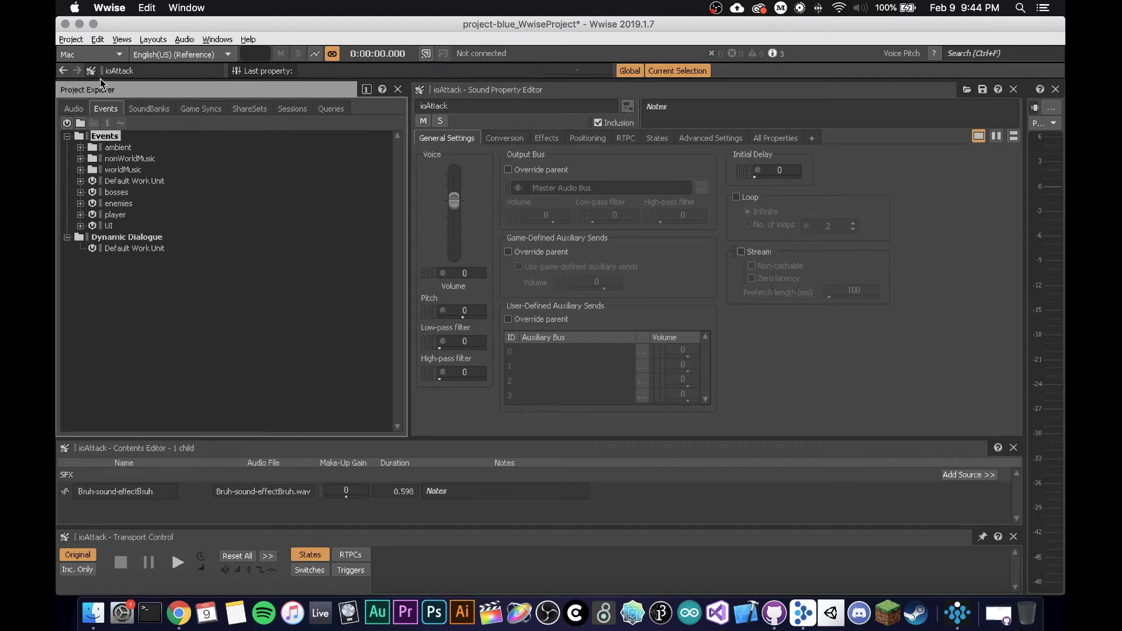
{"action": "left_click", "coordinate": [75, 108]}
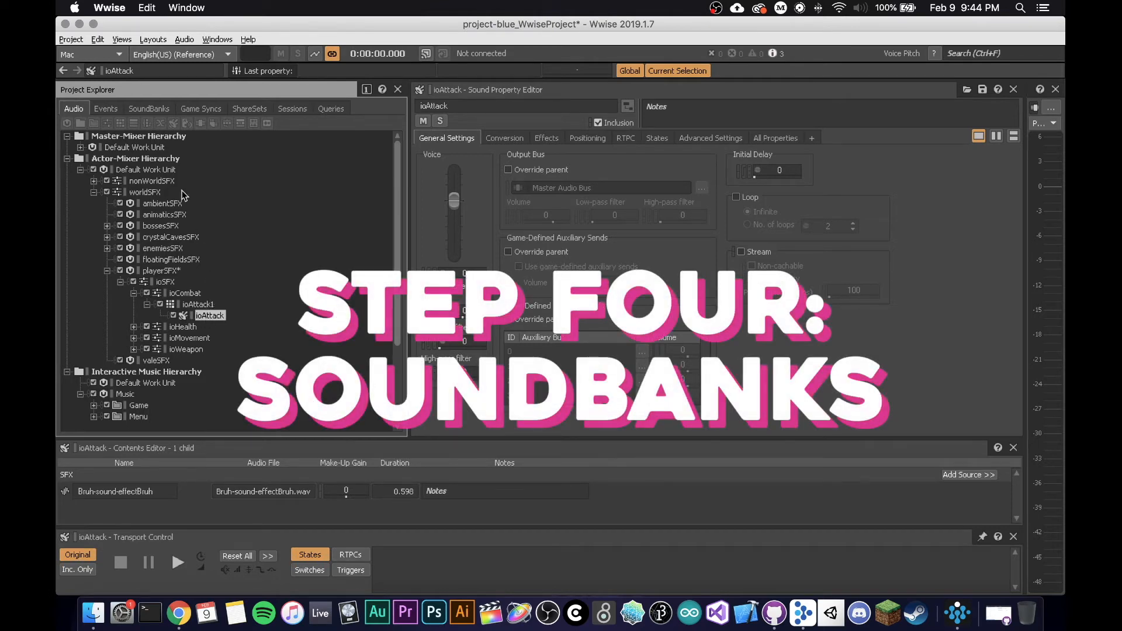
Step: Switch to the SoundBank layout, generate all SoundBanks, and save the project
{"action": "left_click", "coordinate": [137, 104]}
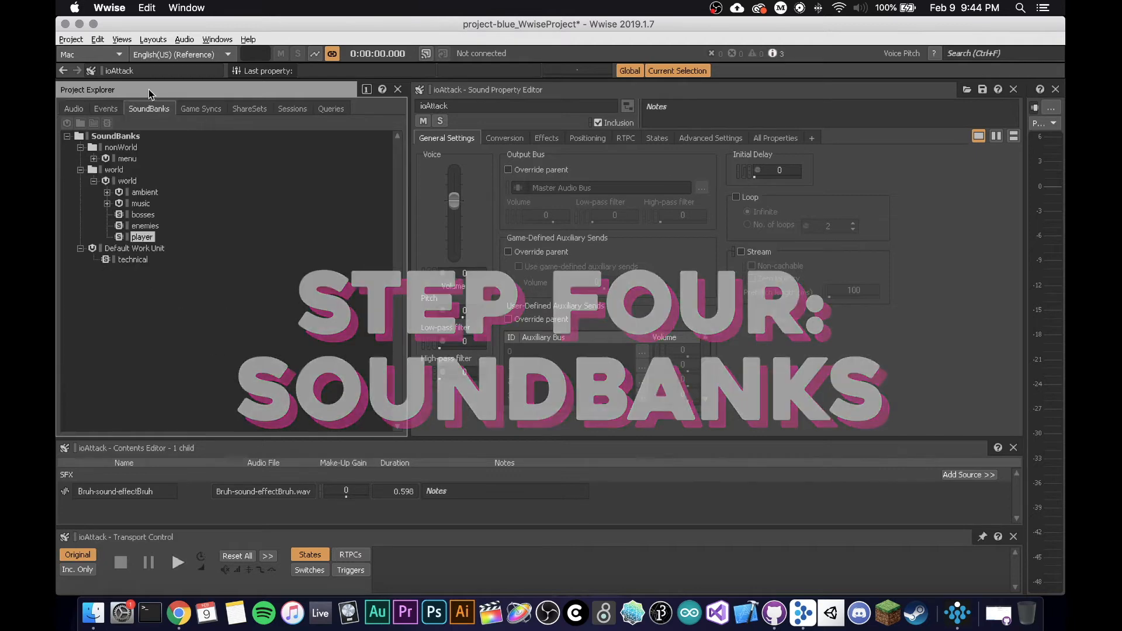
{"action": "left_click", "coordinate": [153, 39]}
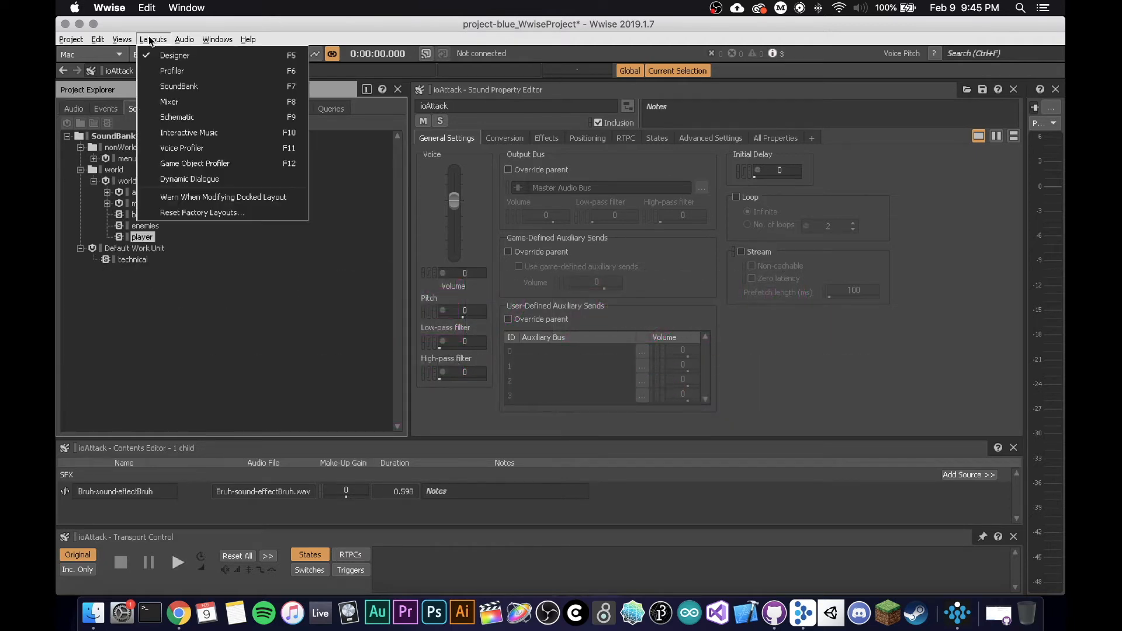
{"action": "left_click", "coordinate": [187, 83]}
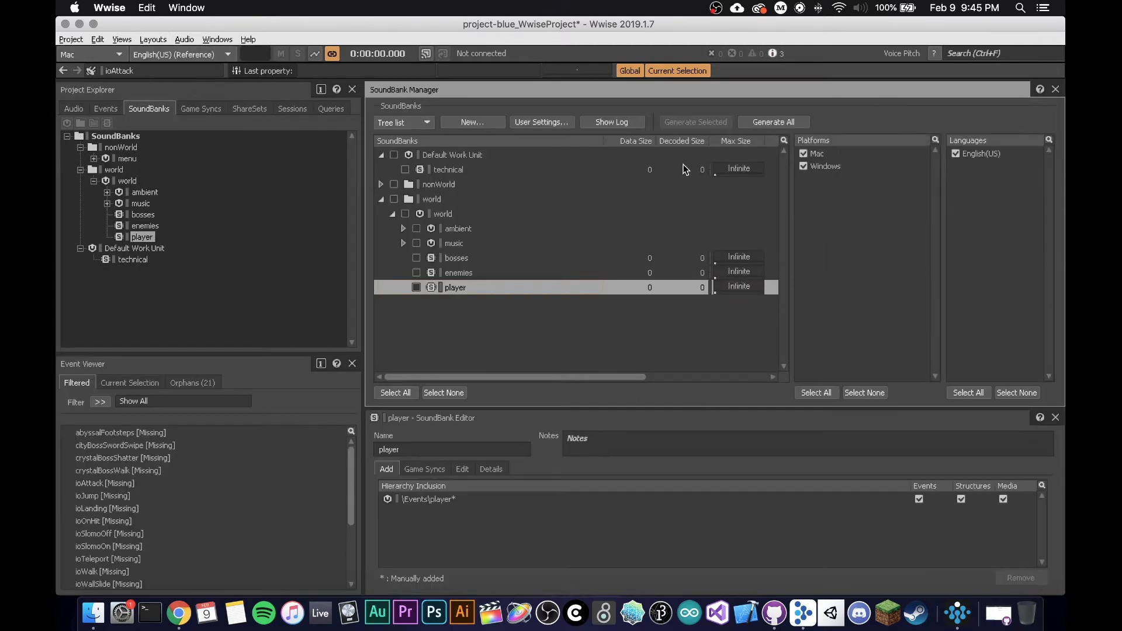
{"action": "left_click", "coordinate": [776, 125]}
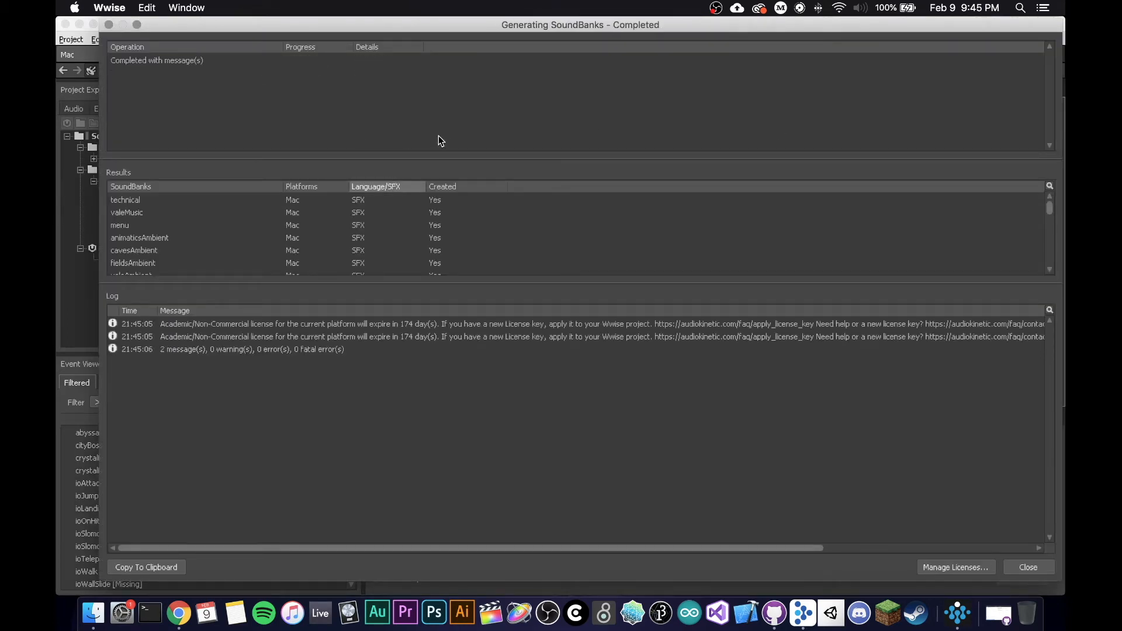
{"action": "left_click", "coordinate": [1027, 567]}
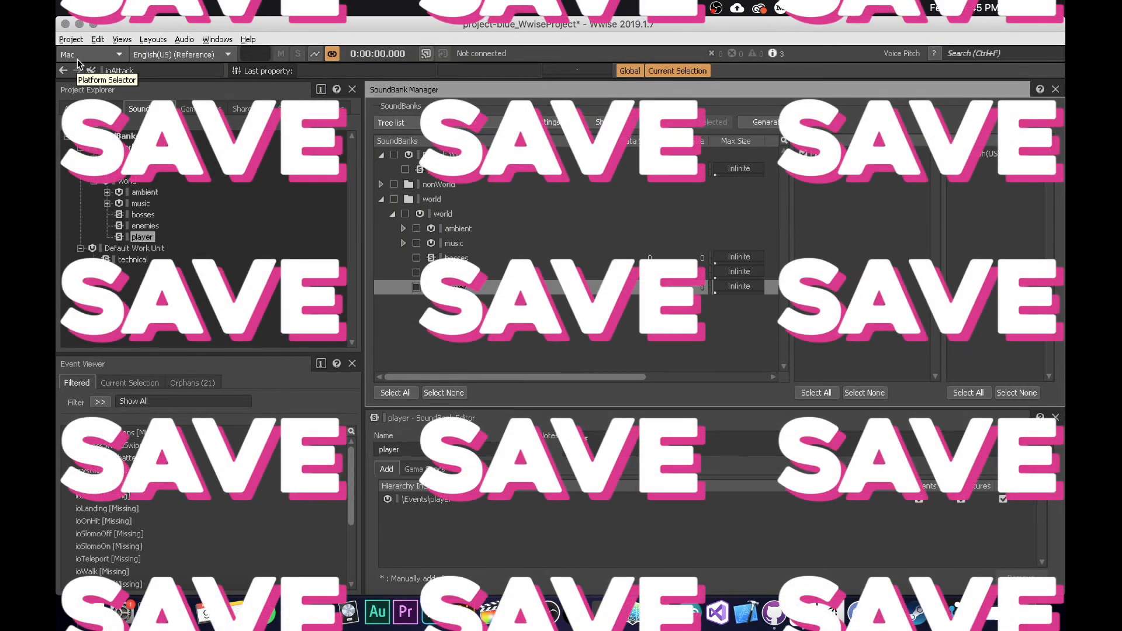
{"action": "left_click", "coordinate": [79, 39]}
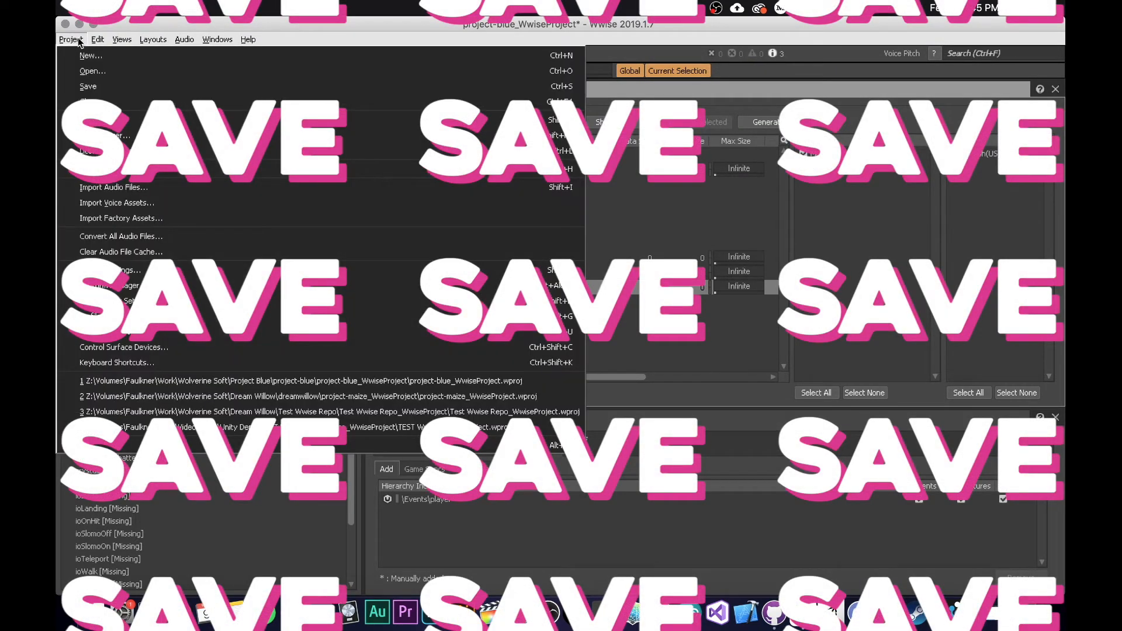
{"action": "left_click", "coordinate": [98, 91]}
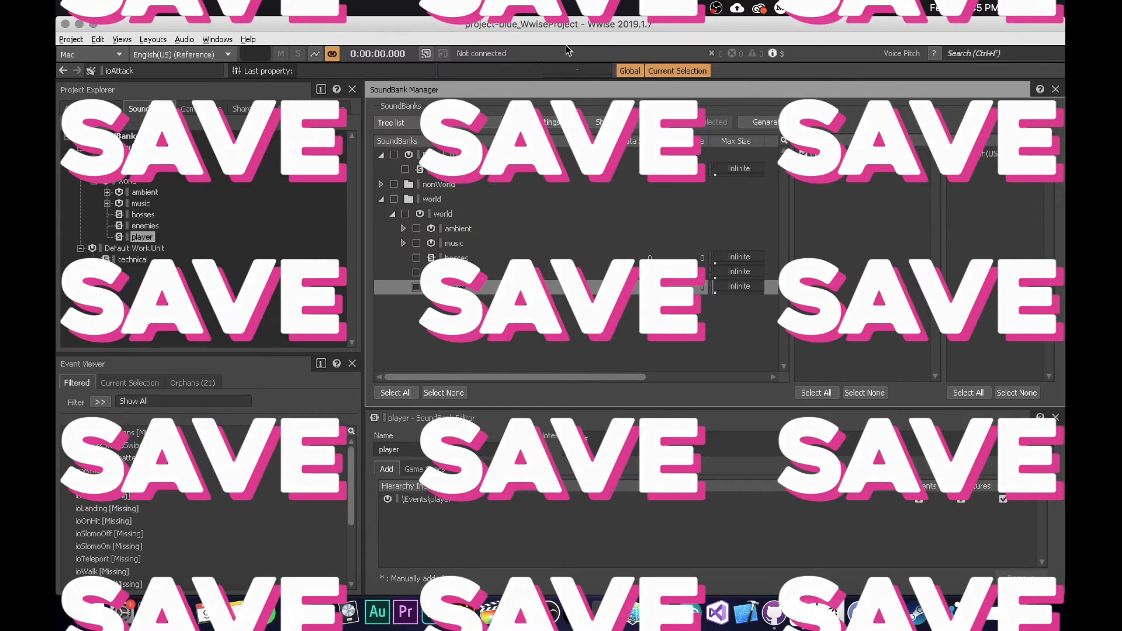
Step: Switch to Unity and open the _WwiseDemo scene from the Assets/Scenes folder
{"action": "left_click", "coordinate": [715, 7]}
{"action": "left_click", "coordinate": [730, 78]}
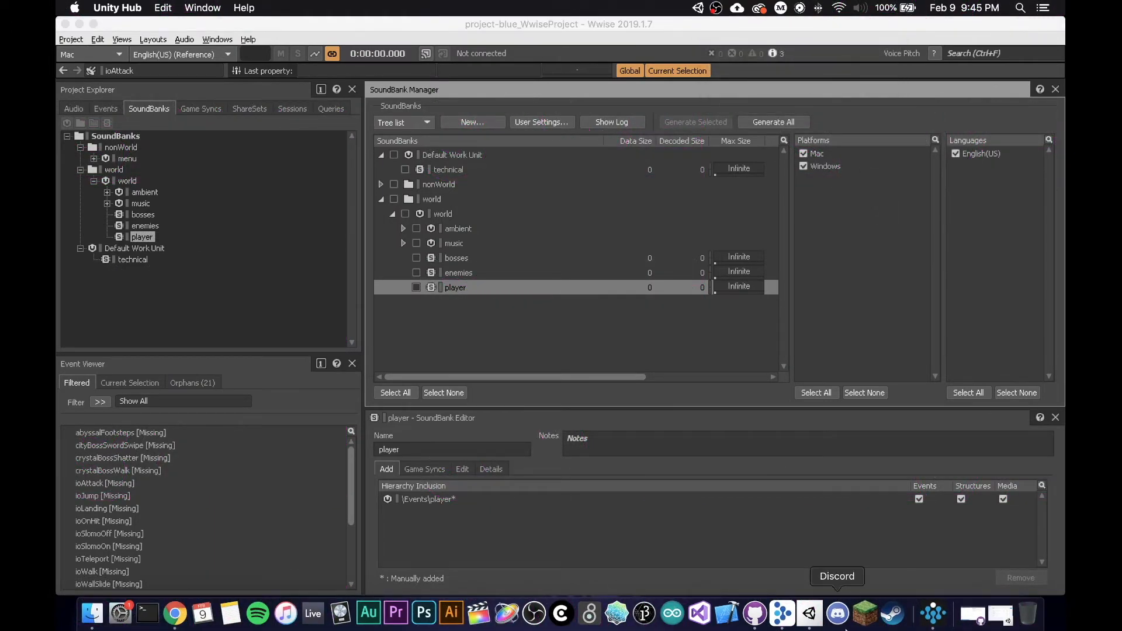
{"action": "left_click", "coordinate": [809, 613]}
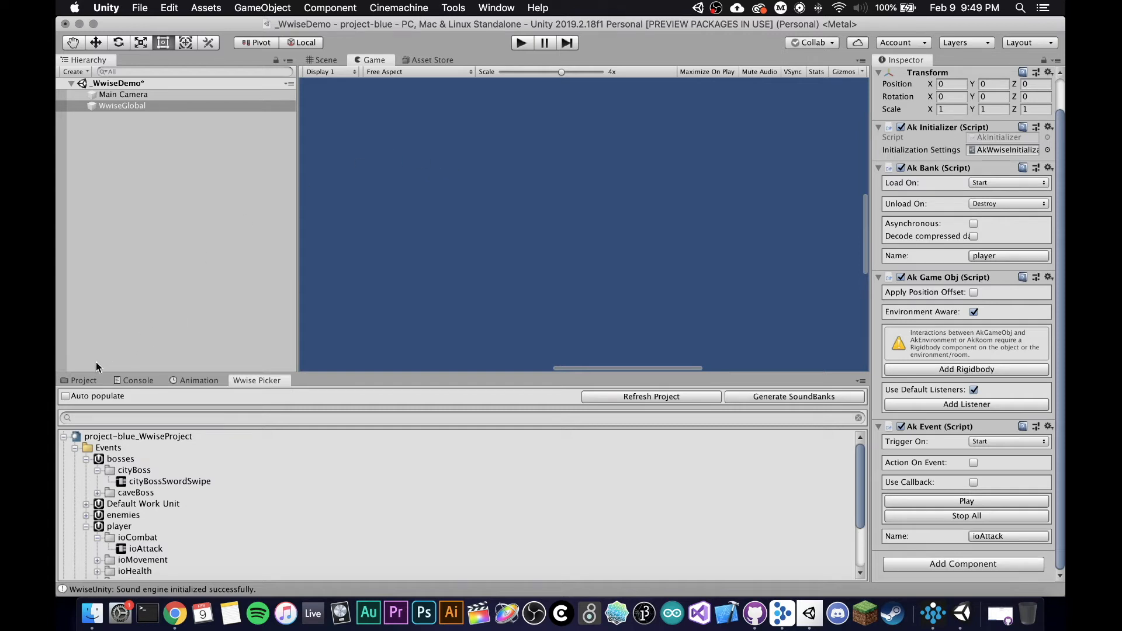
{"action": "left_click", "coordinate": [83, 380]}
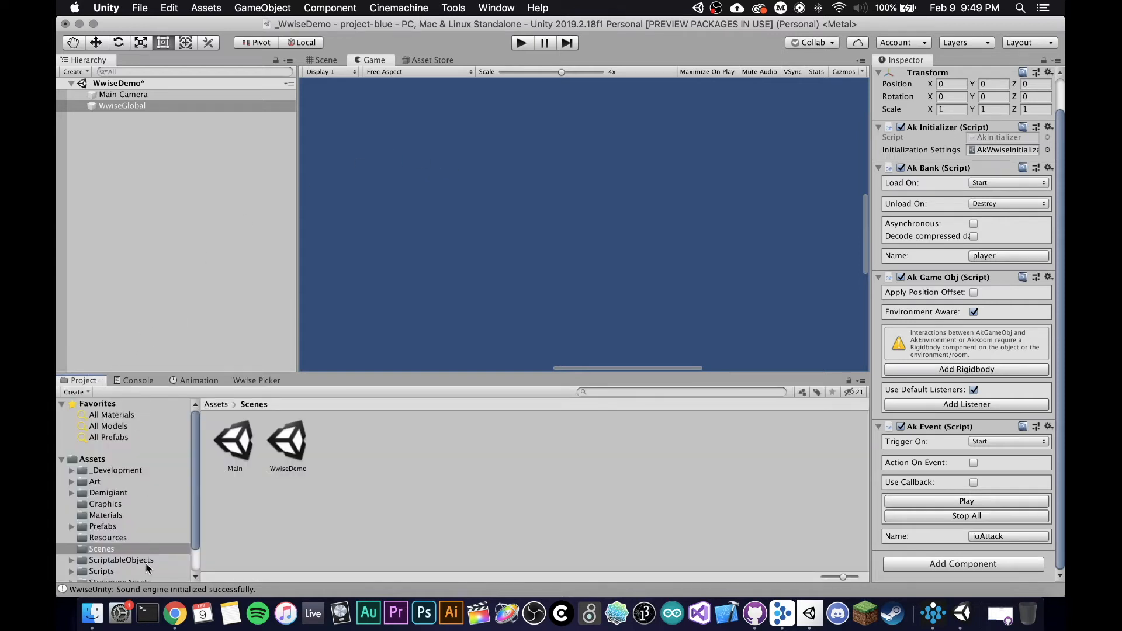
{"action": "left_click", "coordinate": [109, 551]}
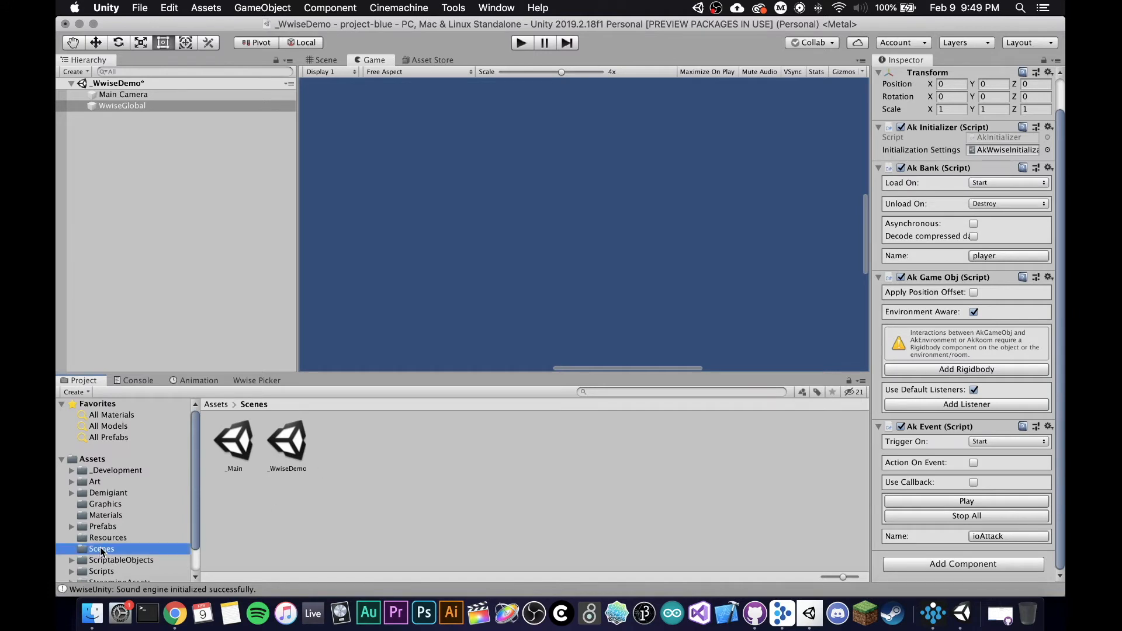
{"action": "double_click", "coordinate": [280, 447]}
{"action": "left_click", "coordinate": [532, 230]}
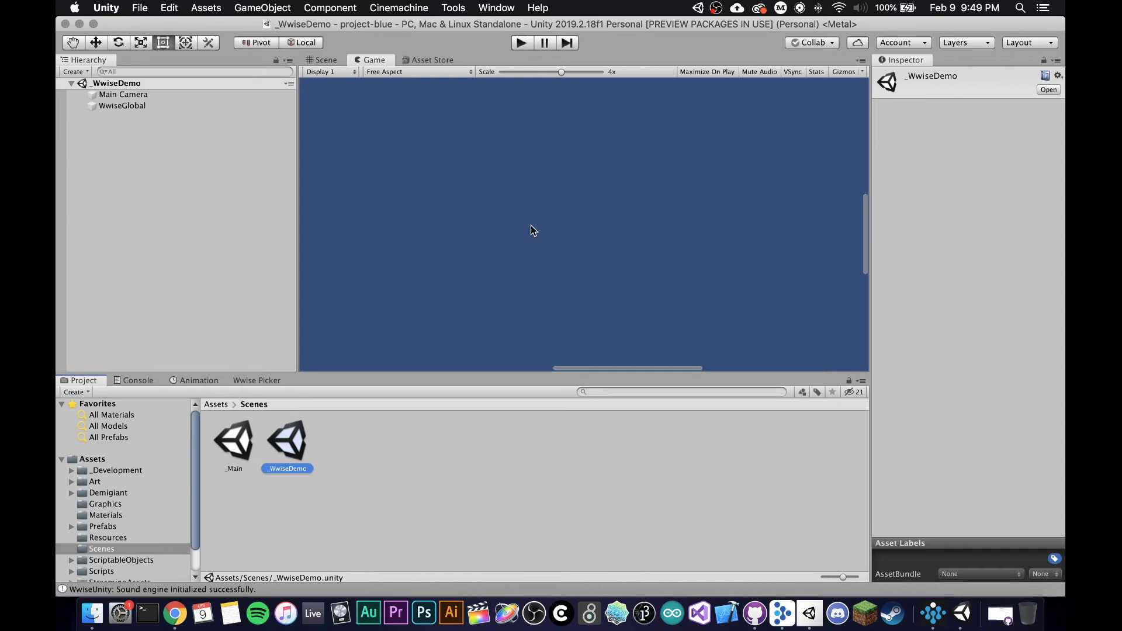
Step: Examine the Ak components of the WwiseGlobal object, run the scene to test its ioAttack event, and stop it
{"action": "left_click", "coordinate": [123, 105]}
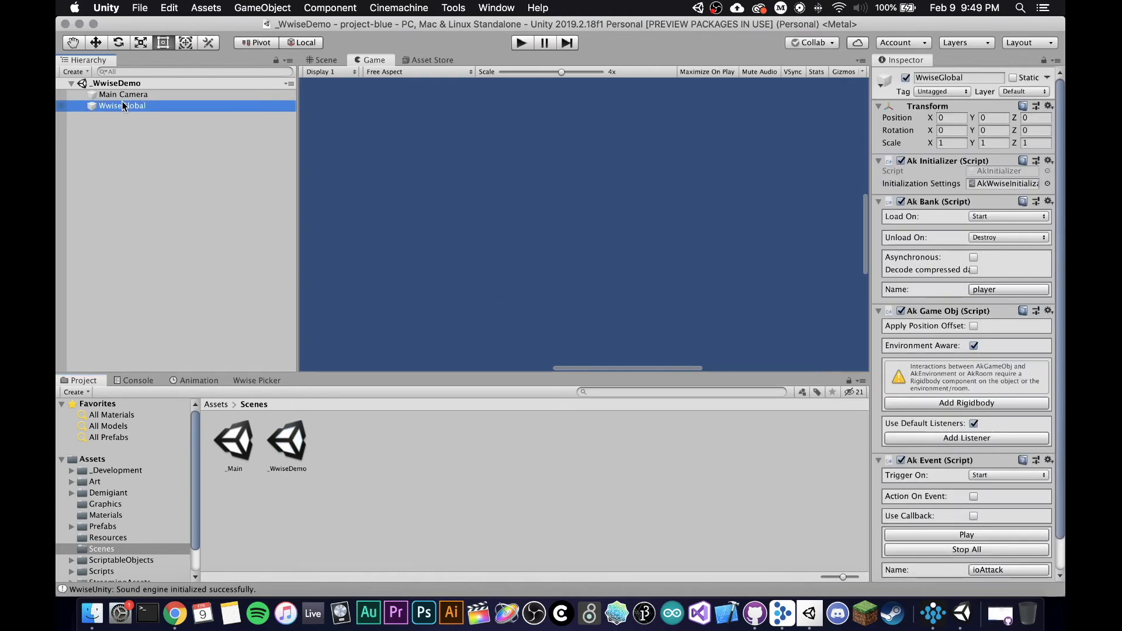
{"action": "scroll", "coordinate": [937, 350], "scroll_direction": "down", "scroll_amount": 2}
{"action": "scroll", "coordinate": [937, 349], "scroll_direction": "up", "scroll_amount": 2}
{"action": "left_click", "coordinate": [521, 43]}
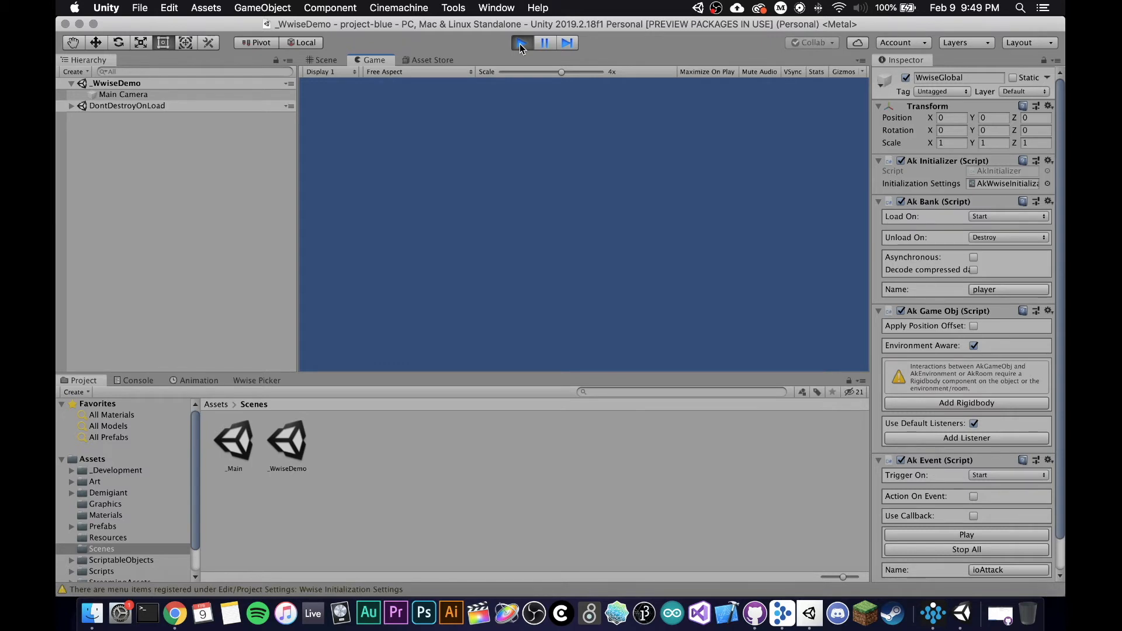
{"action": "left_click", "coordinate": [520, 44]}
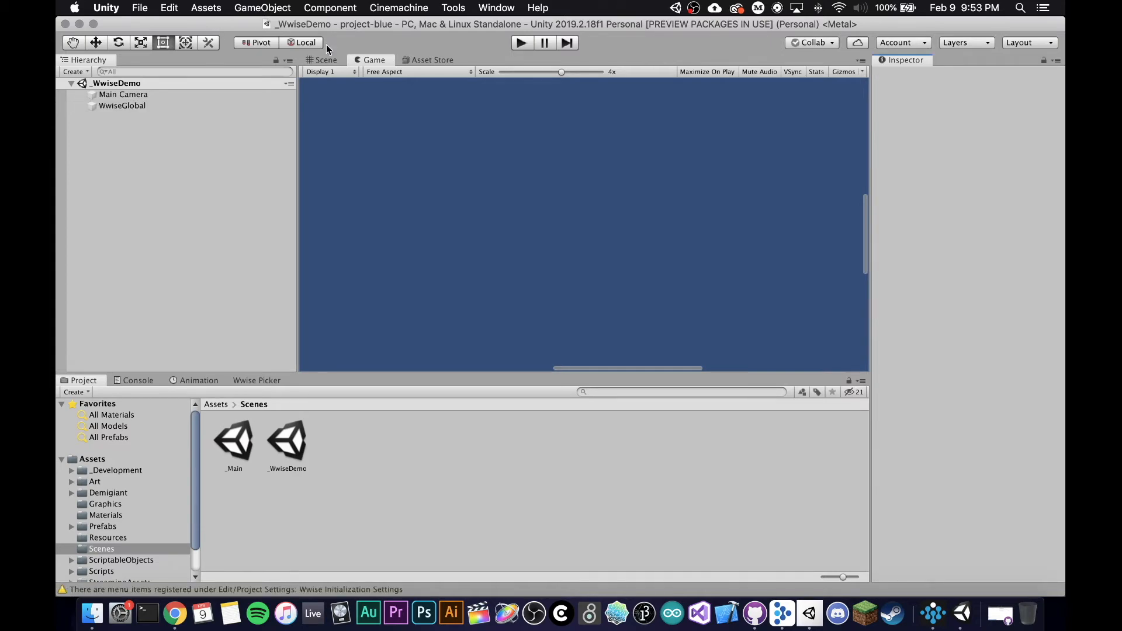
Step: Switch to Wwise, return to the Designer layout, and view the properties of the ioAttack sound in the audio hierarchy
{"action": "left_click", "coordinate": [945, 622]}
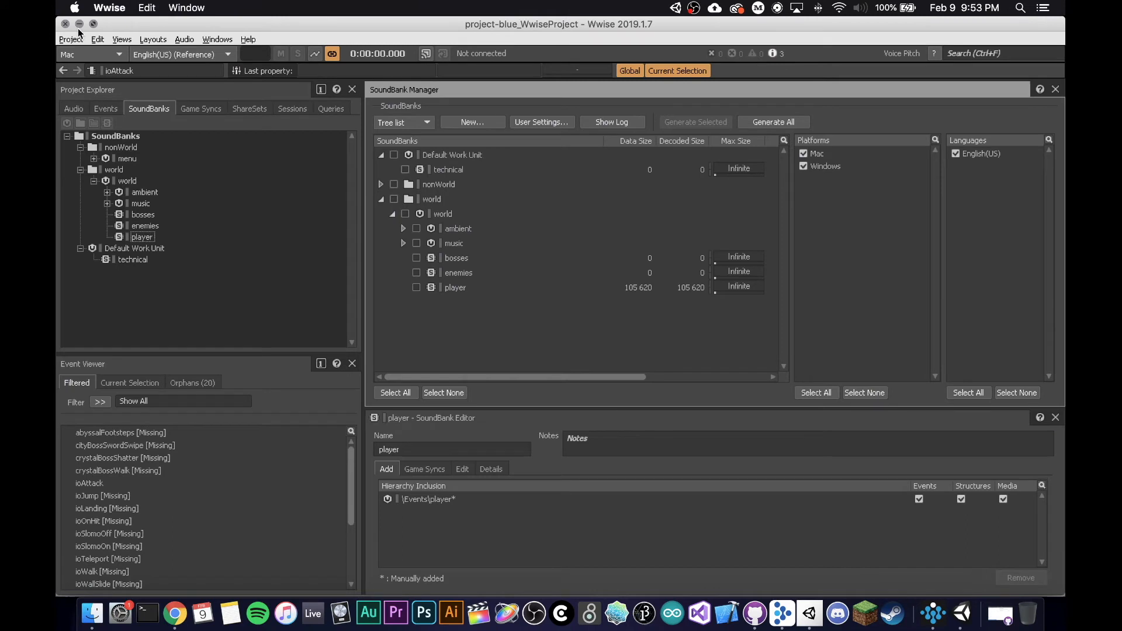
{"action": "left_click", "coordinate": [75, 110]}
{"action": "left_click", "coordinate": [158, 37]}
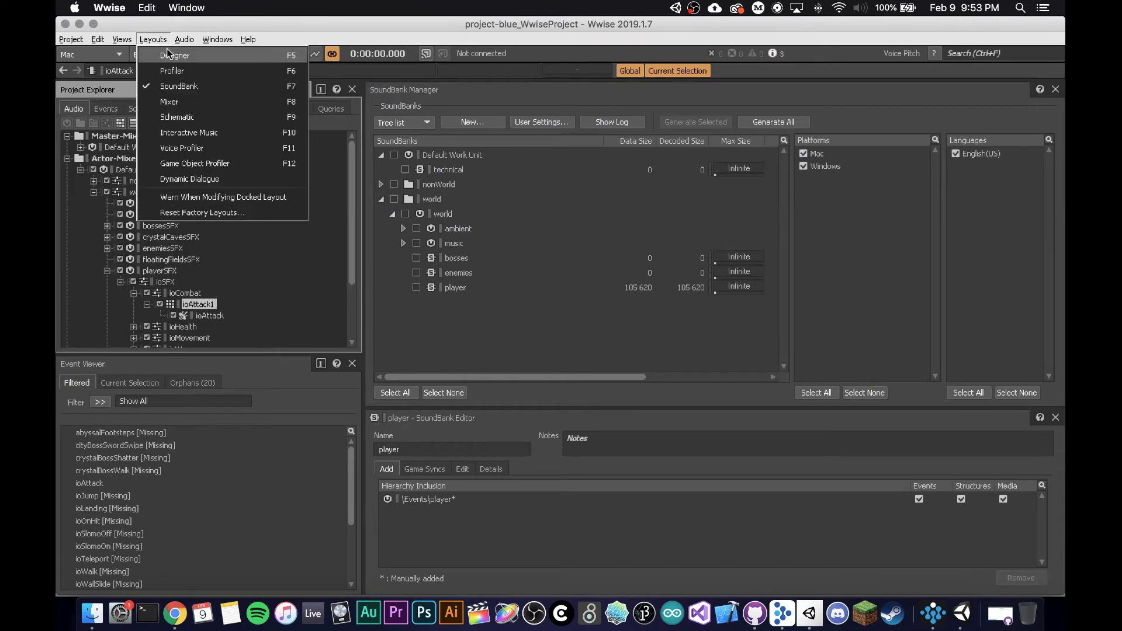
{"action": "left_click", "coordinate": [170, 54]}
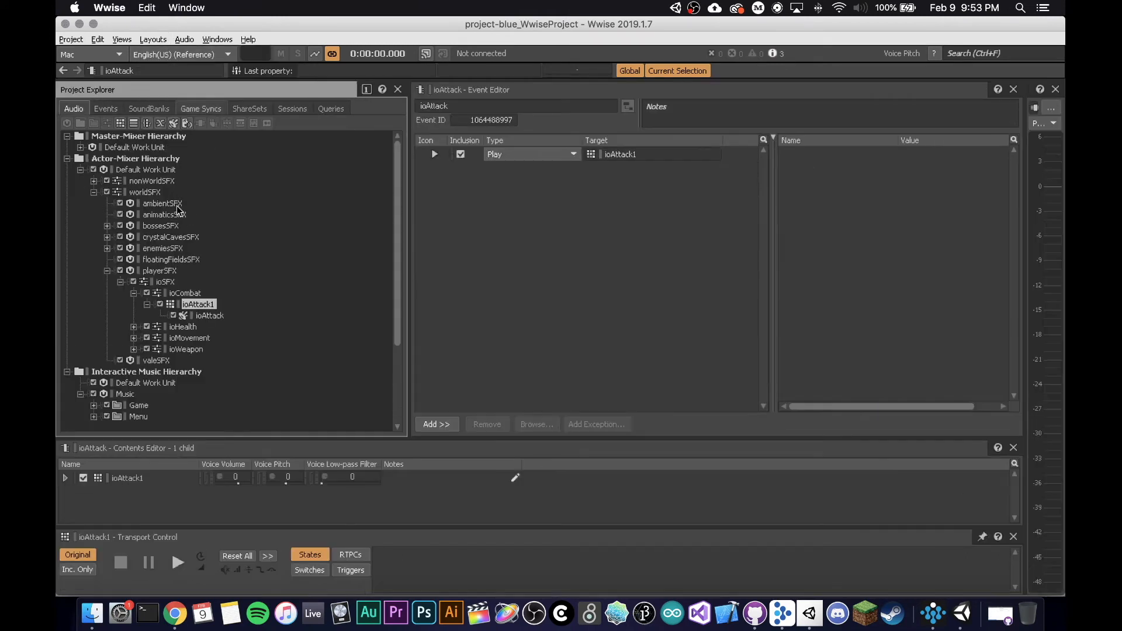
{"action": "left_click", "coordinate": [206, 318]}
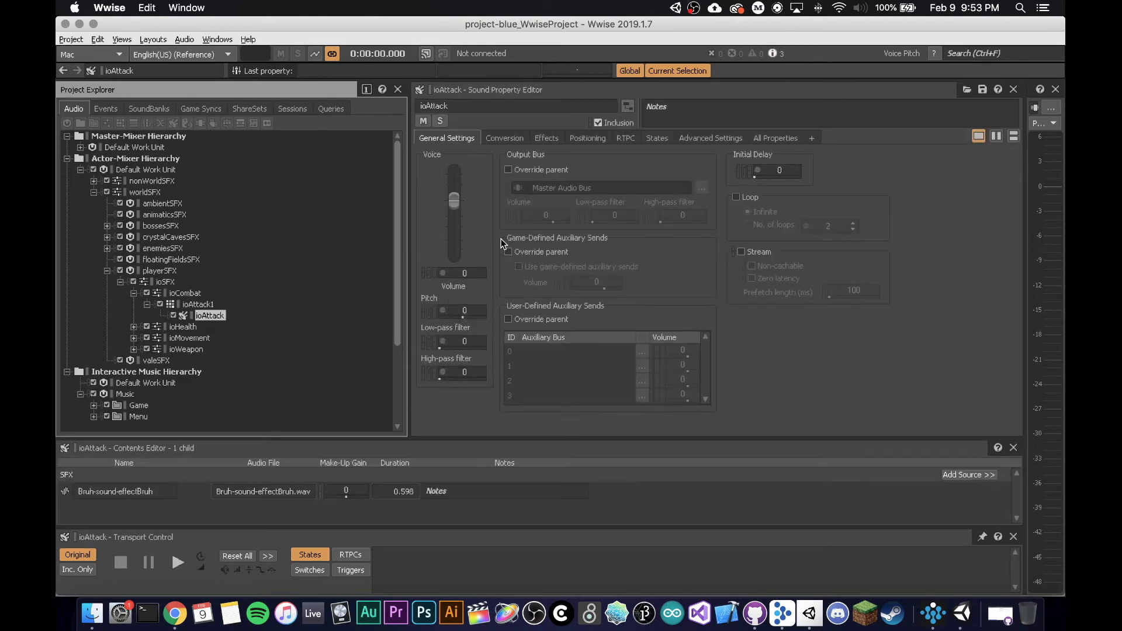
Step: Return to the SoundBank layout, generate all SoundBanks again, and save the project
{"action": "left_click", "coordinate": [167, 111]}
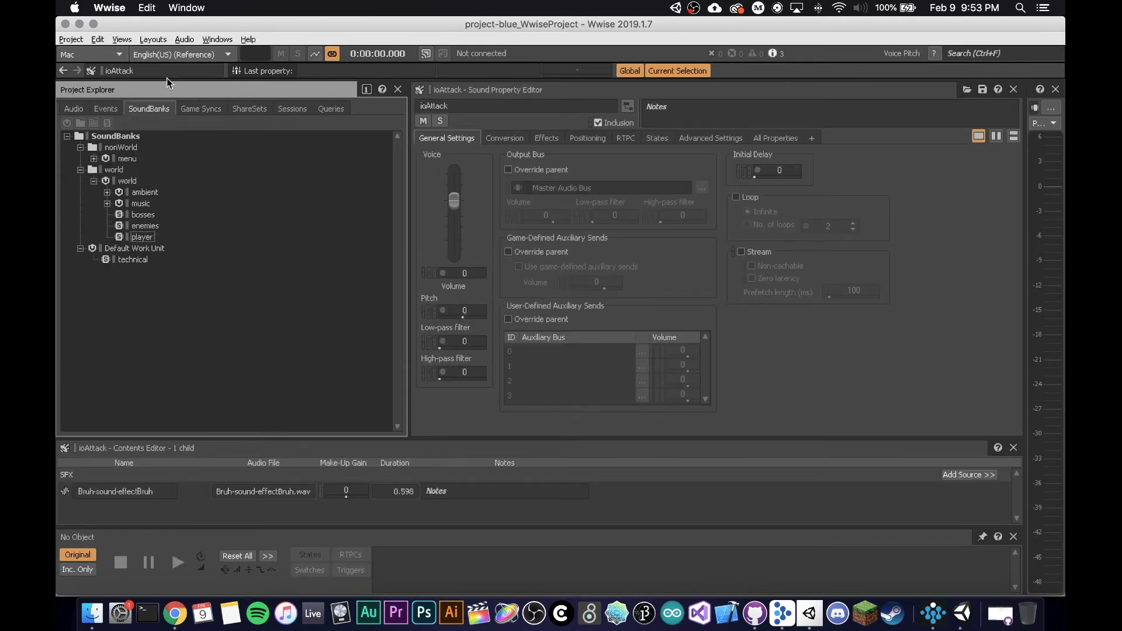
{"action": "left_click", "coordinate": [152, 40]}
{"action": "left_click", "coordinate": [182, 86]}
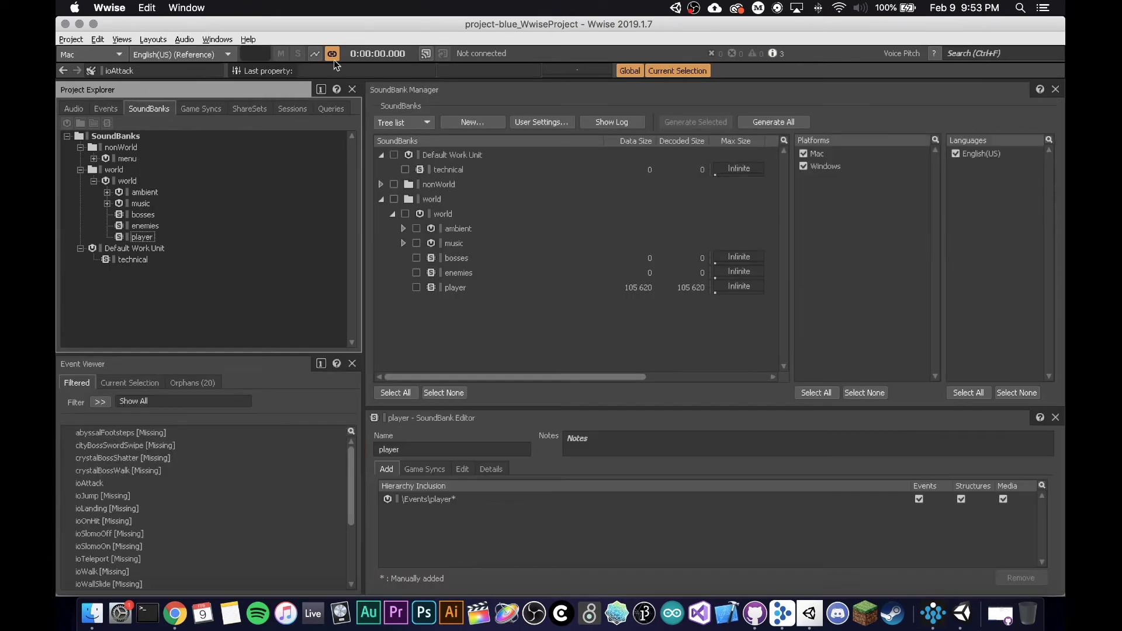
{"action": "left_click", "coordinate": [776, 124]}
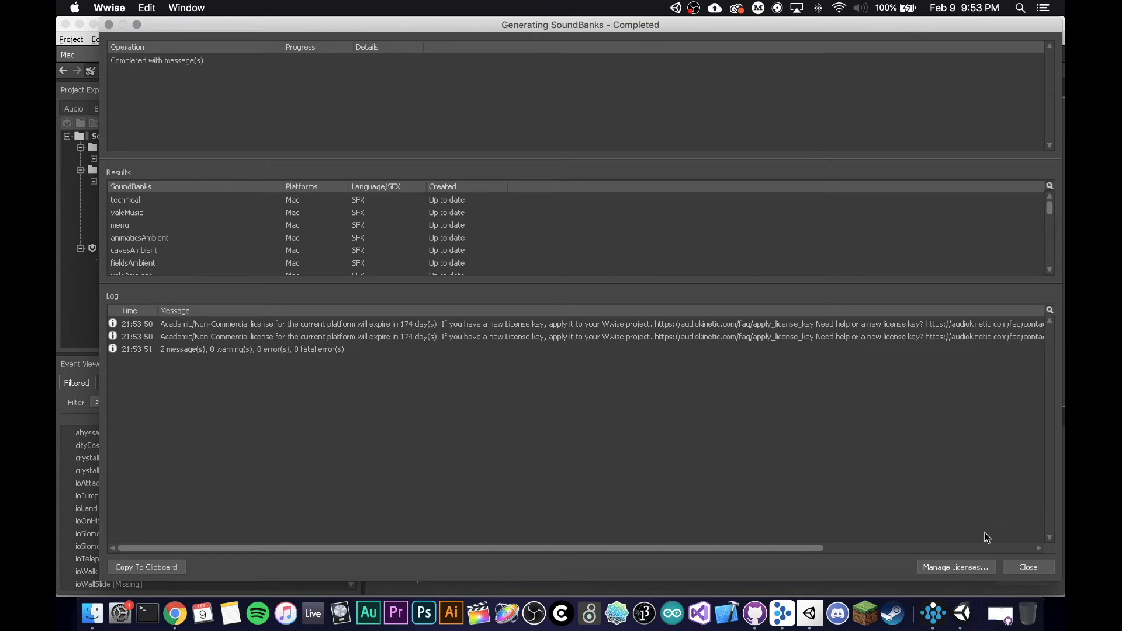
{"action": "left_click", "coordinate": [1018, 569]}
{"action": "left_click", "coordinate": [70, 43]}
{"action": "left_click", "coordinate": [93, 86]}
Step: Switch to Unity and refresh the Wwise project in the Wwise Picker
{"action": "left_click", "coordinate": [964, 613]}
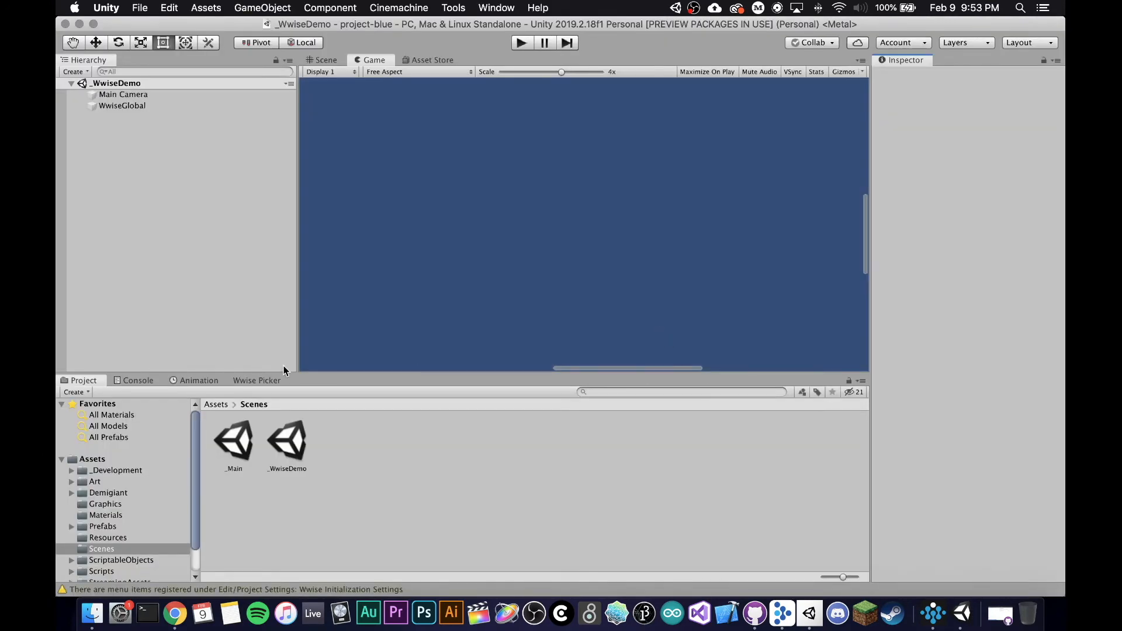
{"action": "left_click", "coordinate": [236, 381]}
{"action": "left_click", "coordinate": [631, 400]}
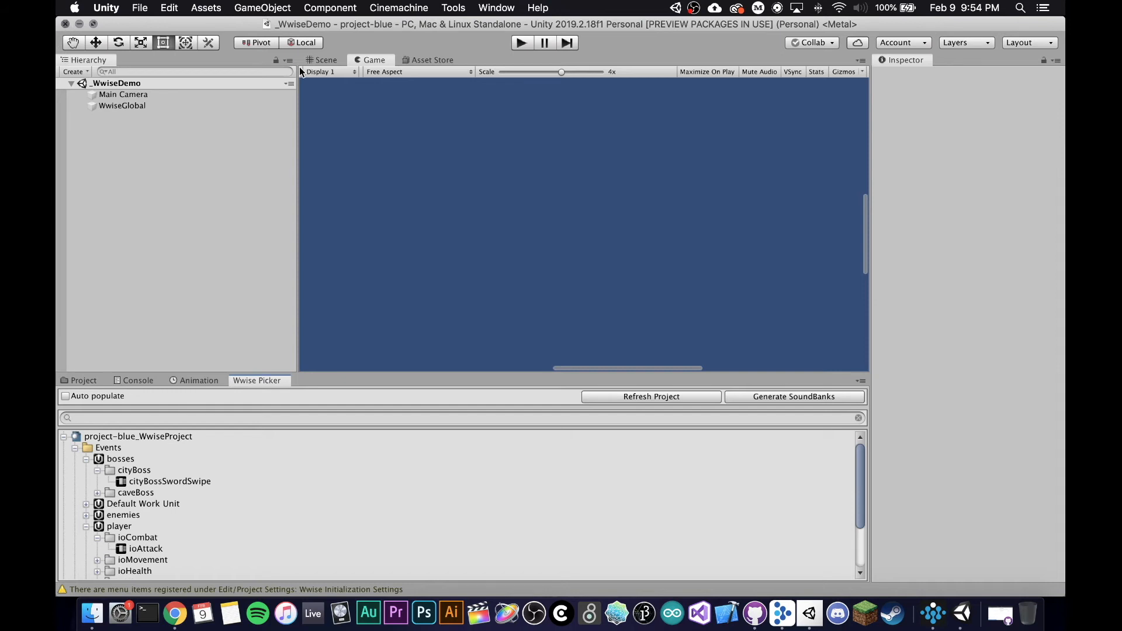
Step: Close the Wwise project and the Wwise Launcher
{"action": "key", "text": "super+Tab"}
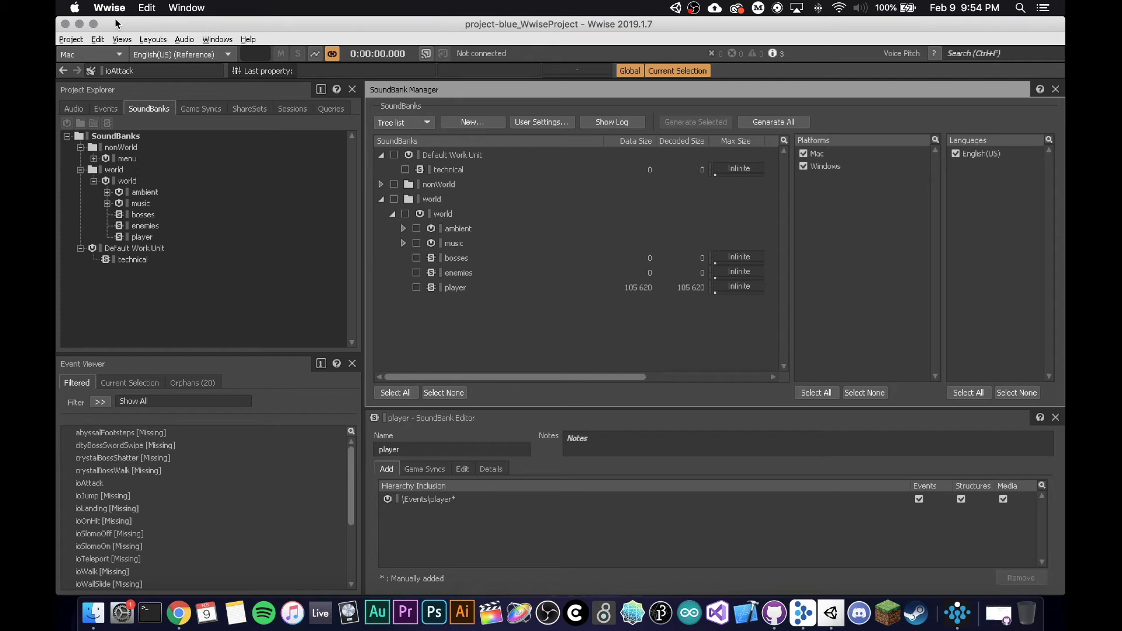
{"action": "left_click", "coordinate": [65, 24]}
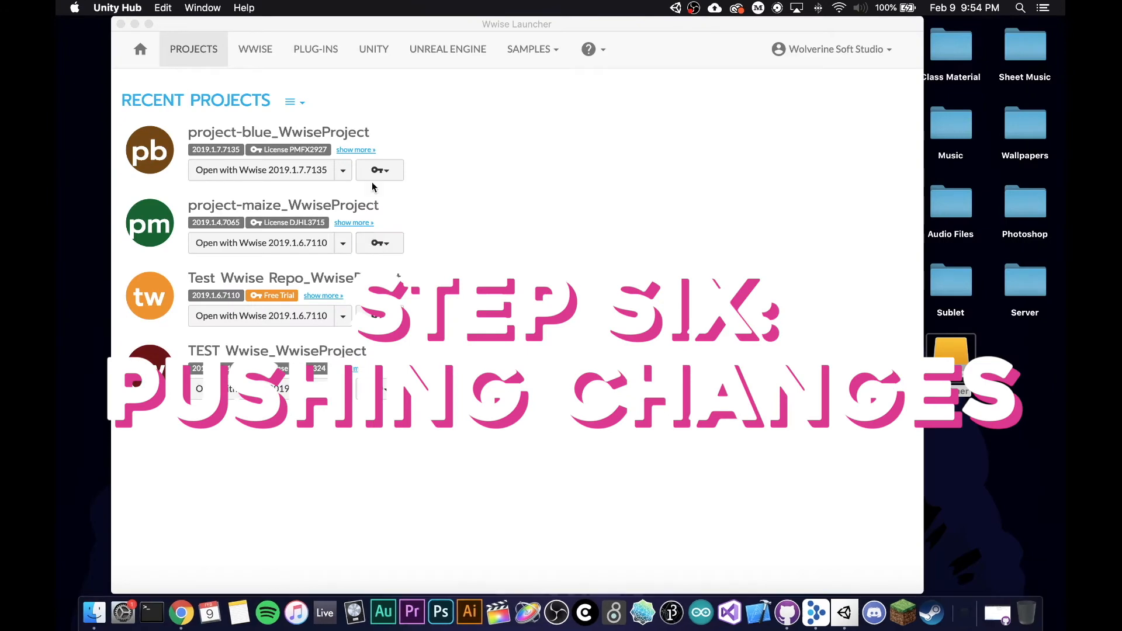
{"action": "left_click", "coordinate": [121, 24]}
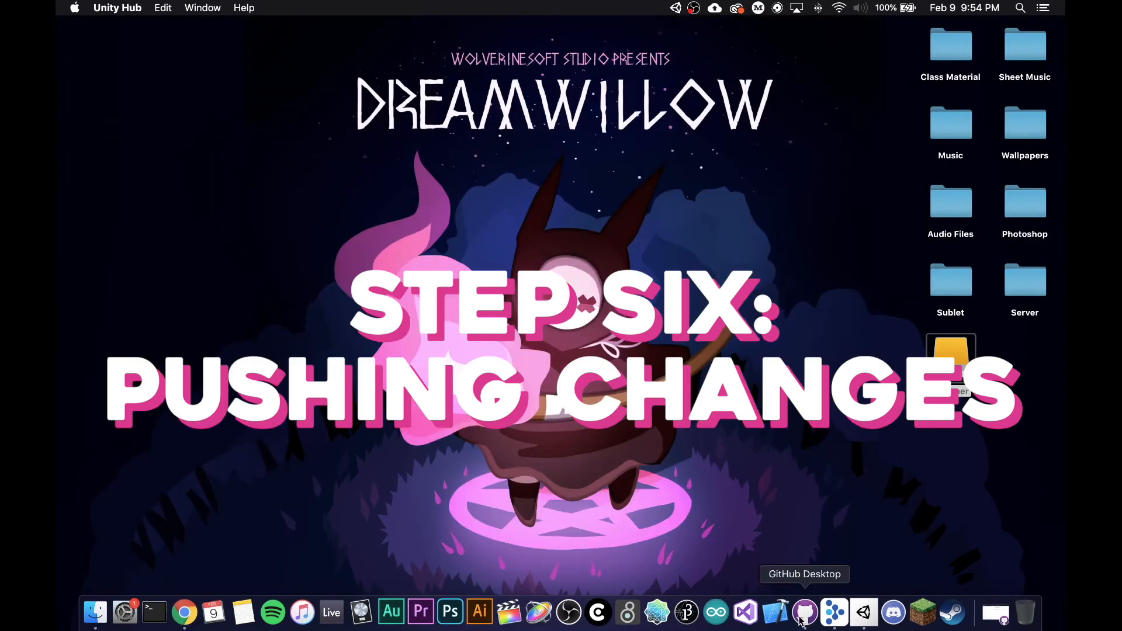
Step: Switch to GitHub Desktop and change from development to the Test_Wwise branch, bringing the uncommitted changes along
{"action": "left_click", "coordinate": [803, 614]}
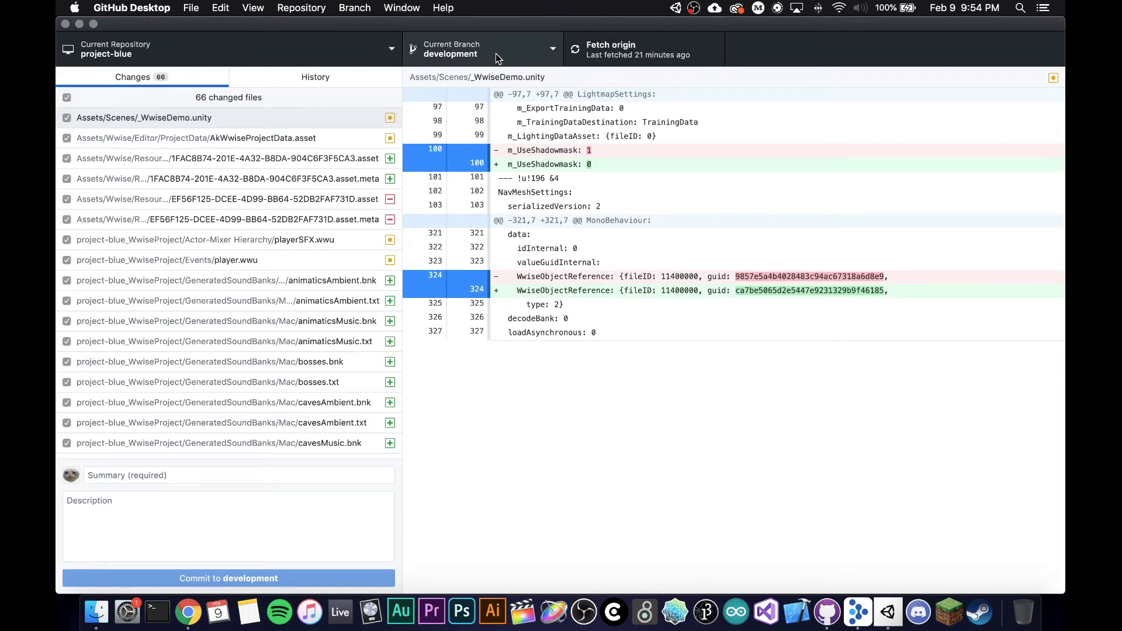
{"action": "left_click", "coordinate": [495, 54]}
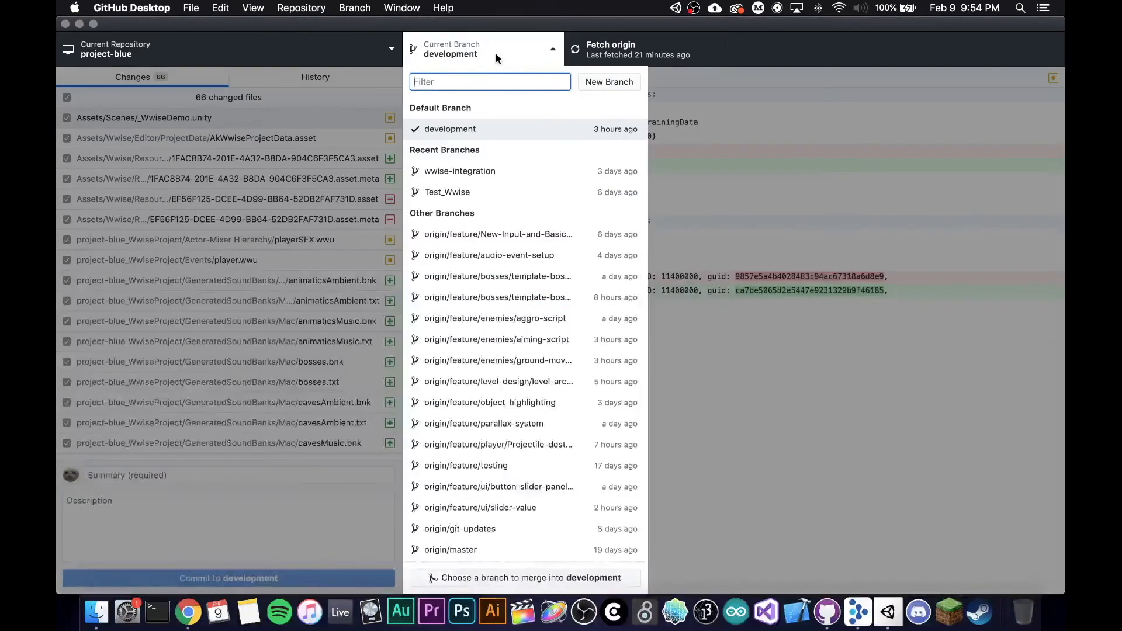
{"action": "left_click", "coordinate": [463, 193]}
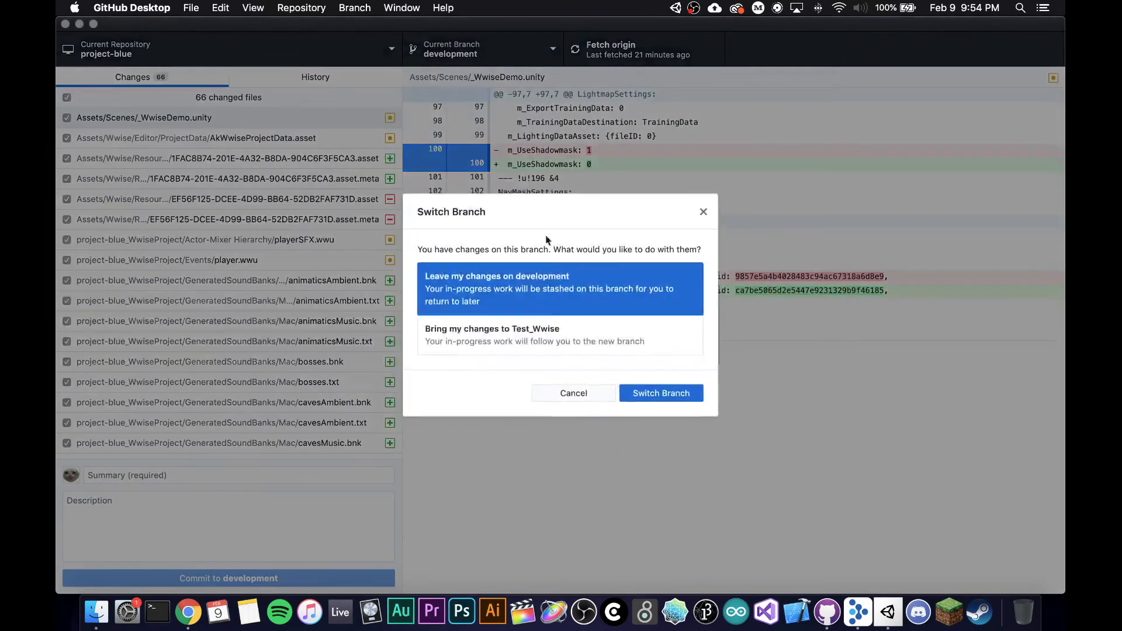
{"action": "left_click", "coordinate": [534, 328]}
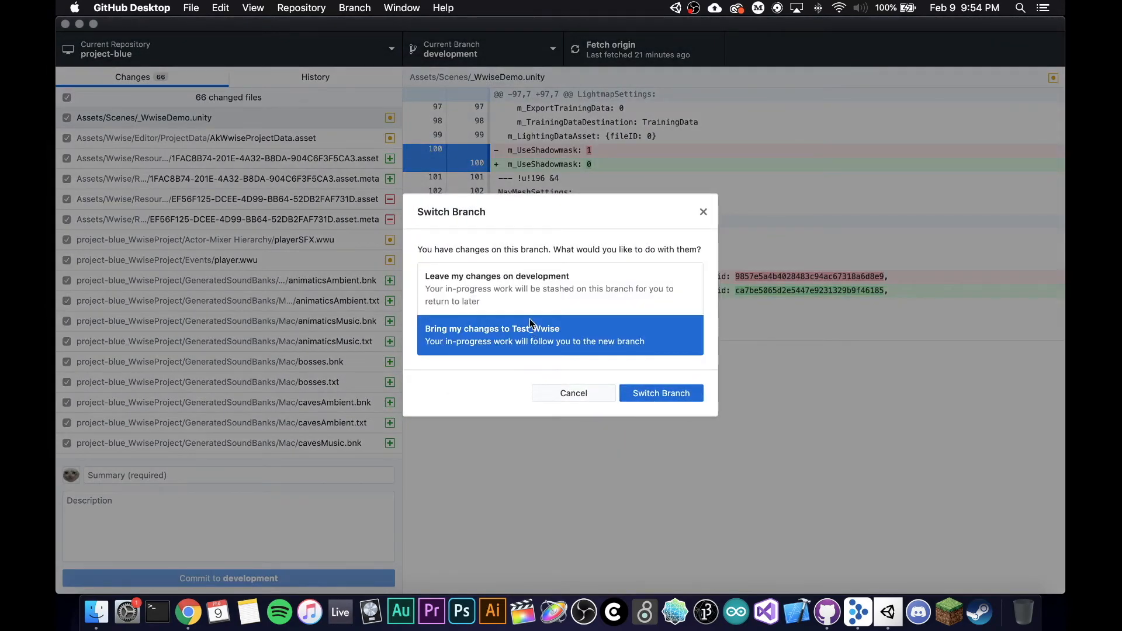
{"action": "left_click", "coordinate": [660, 392]}
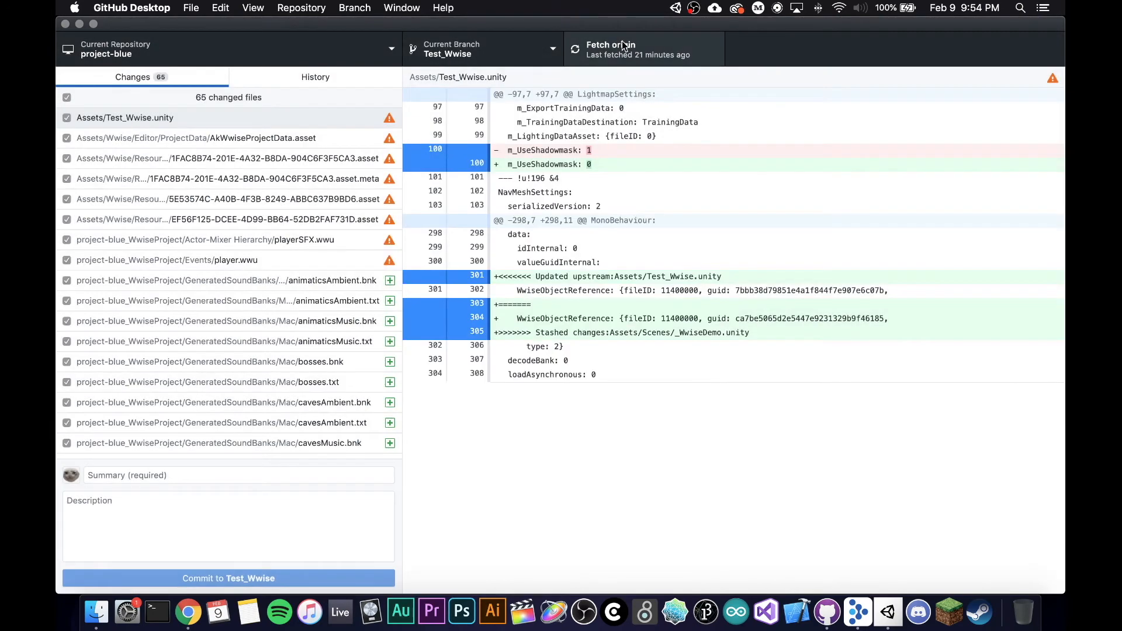
Step: Fetch origin and enter "Demo Video" as the commit summary
{"action": "left_click", "coordinate": [621, 42]}
{"action": "left_click", "coordinate": [124, 474]}
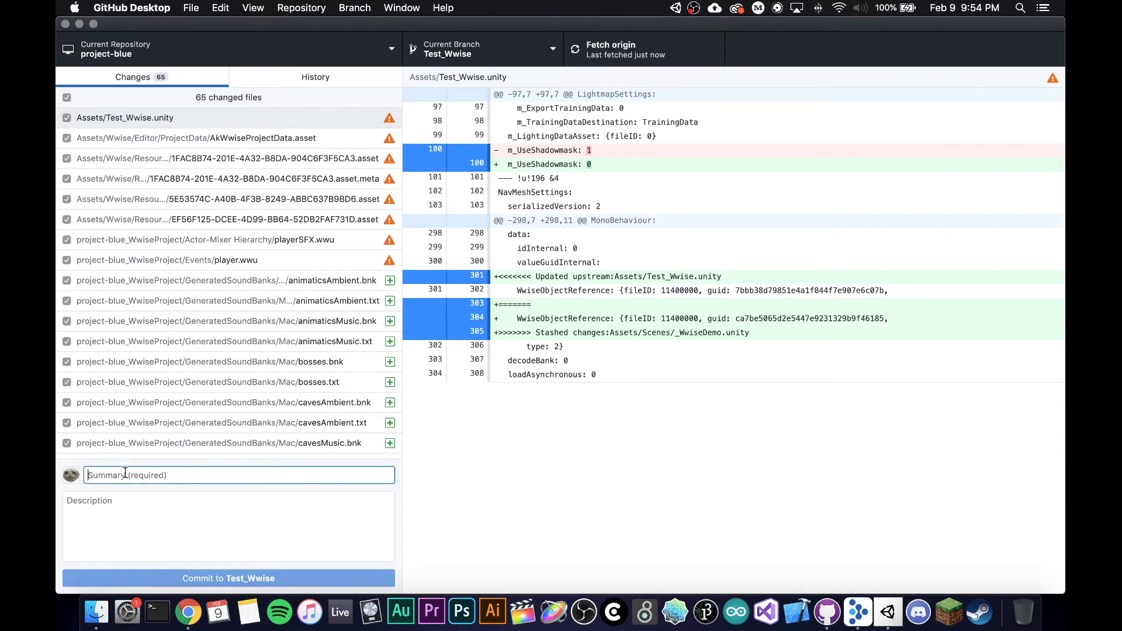
{"action": "type", "text": "Demo Video"}
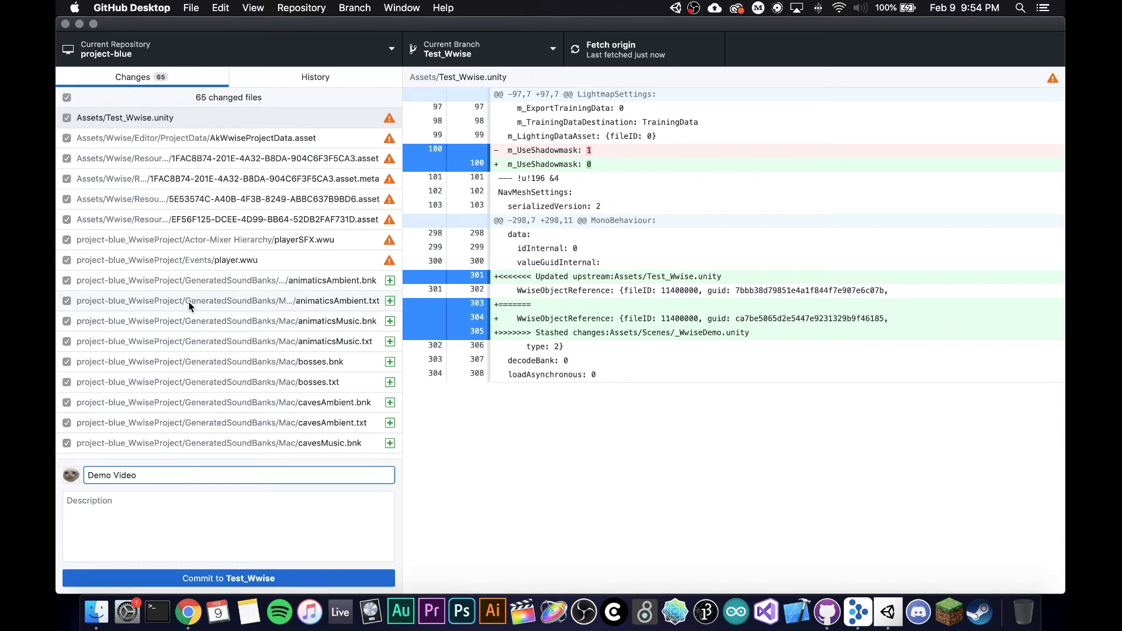
Step: Discard the changes to all files from GeneratedSoundBanks' Mac animaticsAmbient.bnk through project-blue_WwiseProject.crossover.wsettings, keeping the files listed above them
{"action": "scroll", "coordinate": [190, 306], "scroll_direction": "down", "scroll_amount": 8}
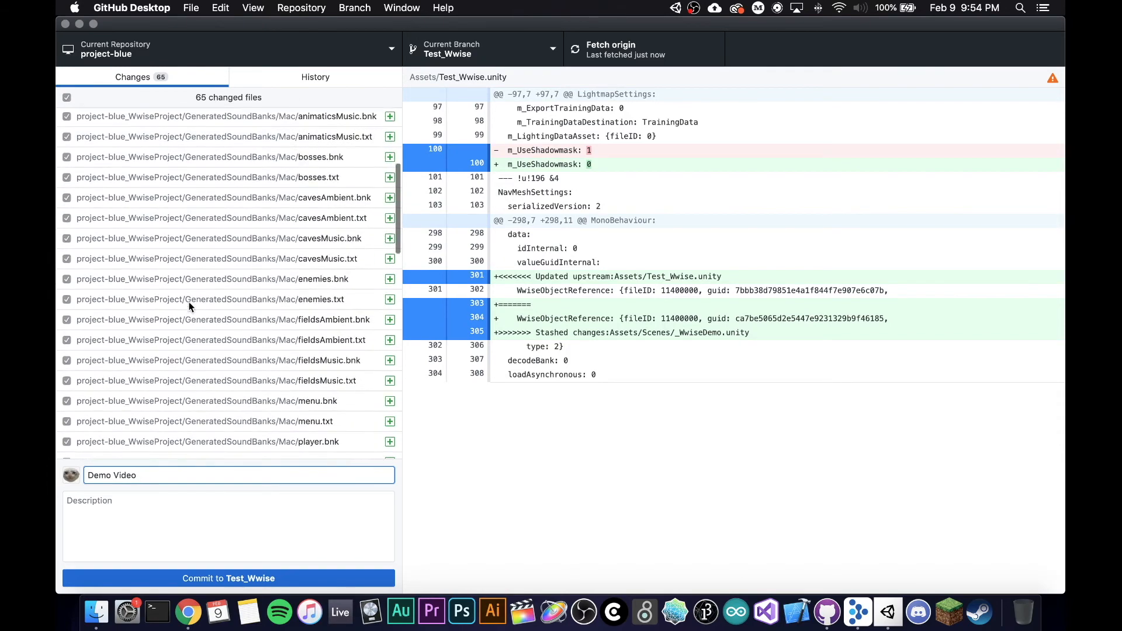
{"action": "scroll", "coordinate": [190, 306], "scroll_direction": "down", "scroll_amount": 3}
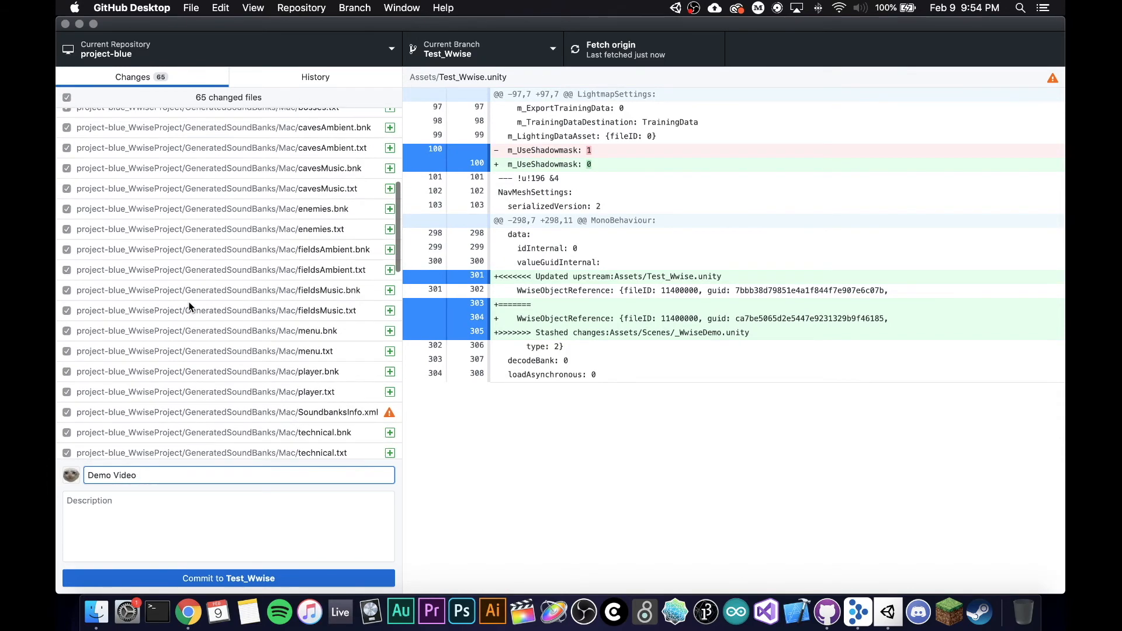
{"action": "scroll", "coordinate": [189, 306], "scroll_direction": "down", "scroll_amount": 12}
{"action": "scroll", "coordinate": [190, 306], "scroll_direction": "down", "scroll_amount": 12}
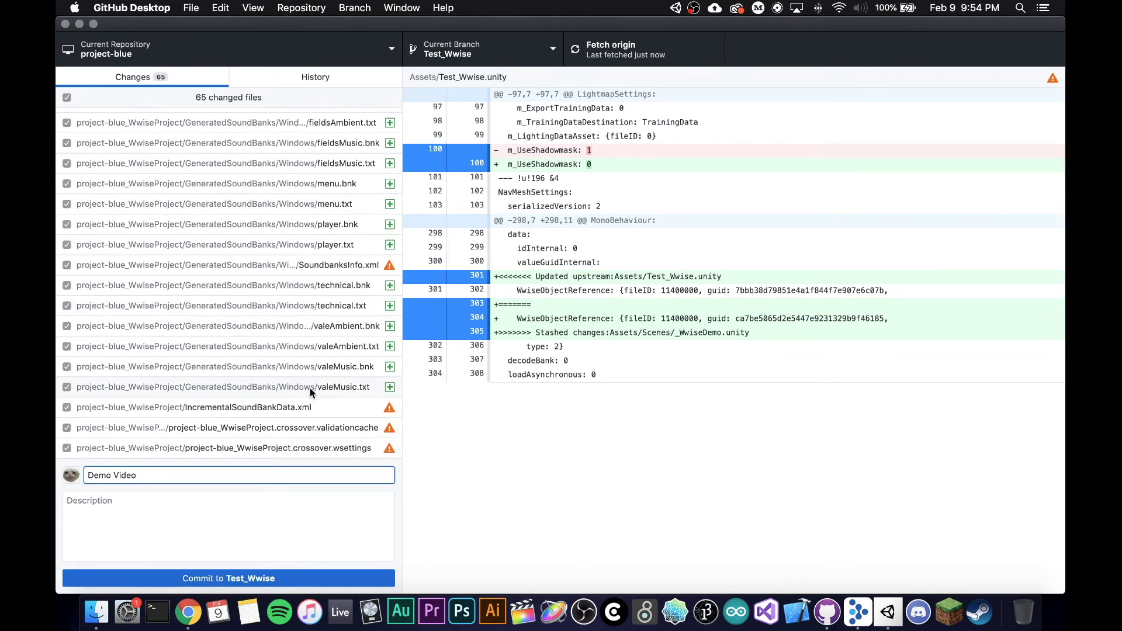
{"action": "left_click", "coordinate": [385, 267]}
{"action": "left_click", "coordinate": [257, 447]}
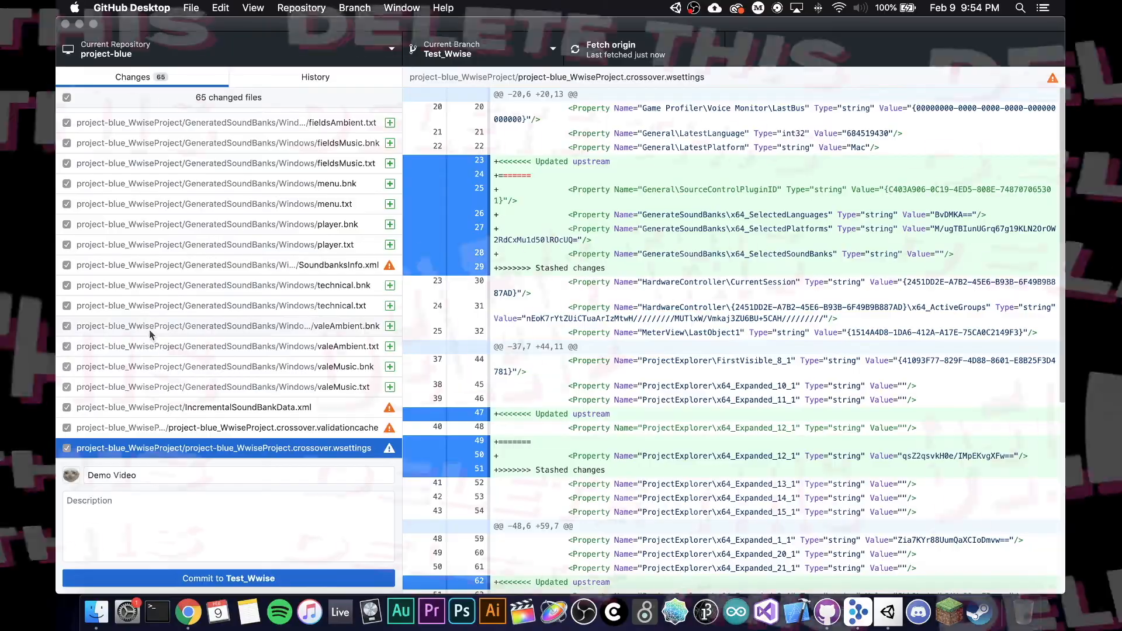
{"action": "scroll", "coordinate": [248, 363], "scroll_direction": "up", "scroll_amount": 8}
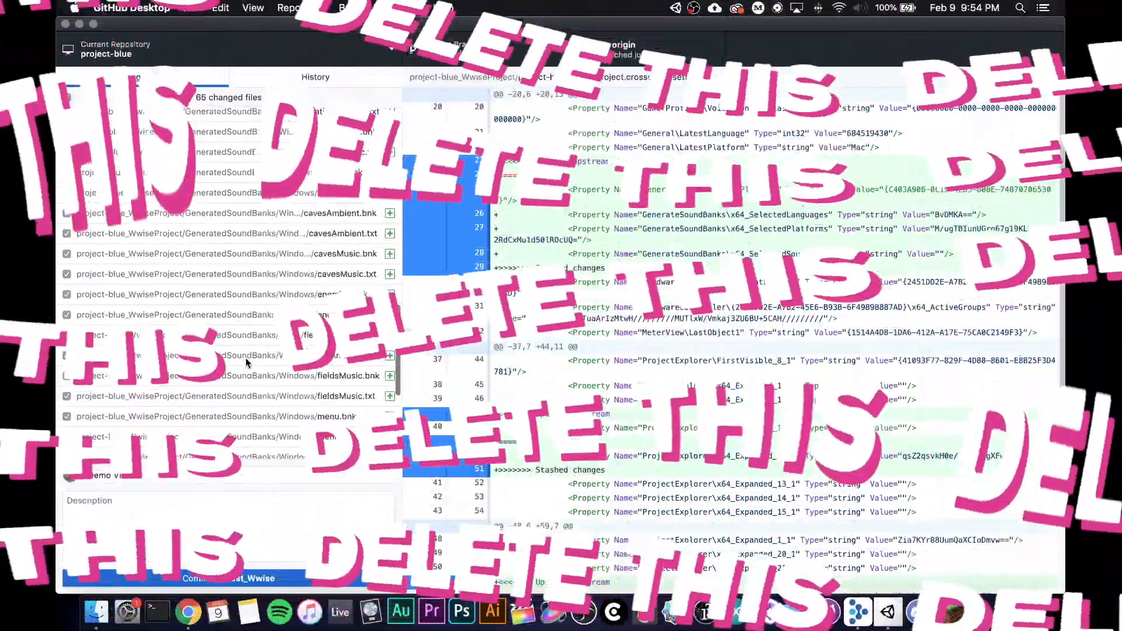
{"action": "scroll", "coordinate": [248, 366], "scroll_direction": "up", "scroll_amount": 10}
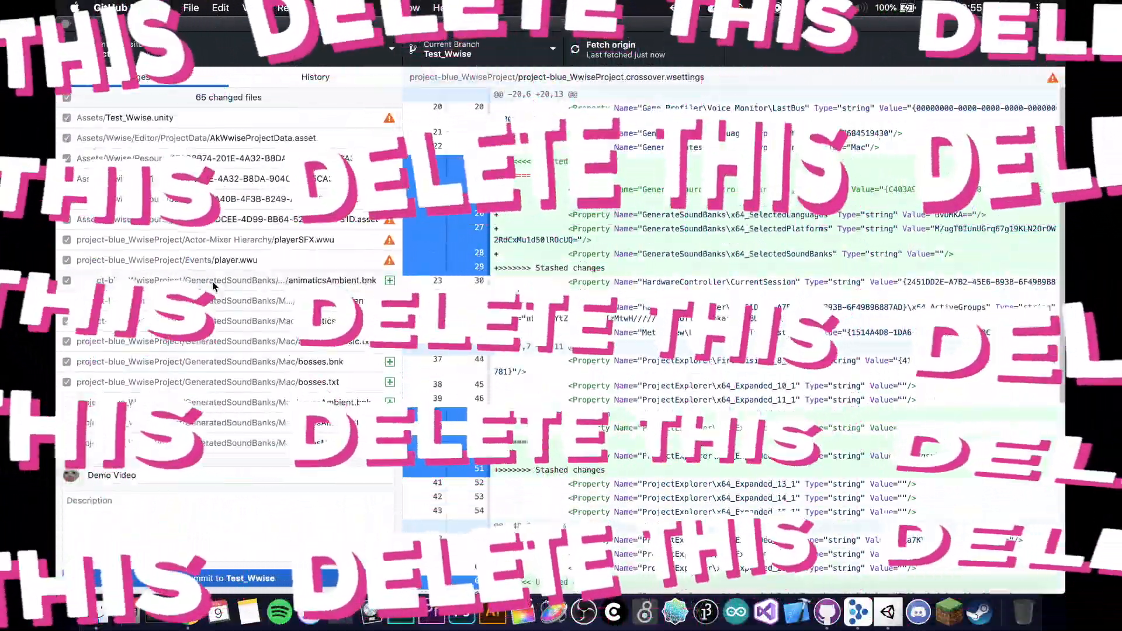
{"action": "left_click", "coordinate": [214, 285], "text": "shift"}
{"action": "scroll", "coordinate": [213, 355], "scroll_direction": "down", "scroll_amount": 15}
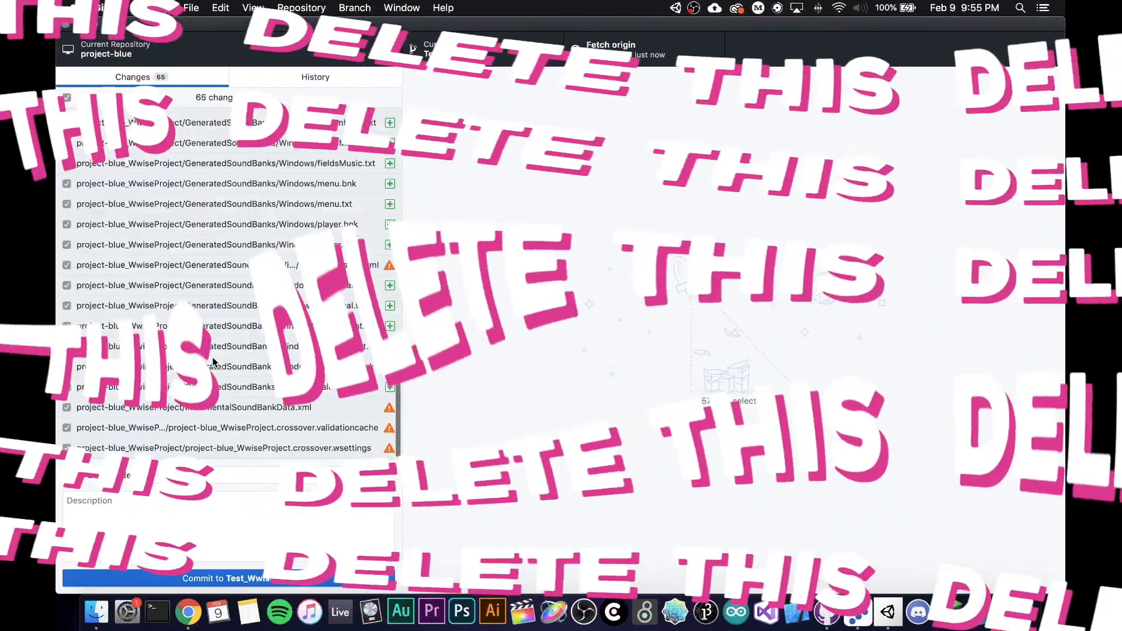
{"action": "scroll", "coordinate": [213, 341], "scroll_direction": "up", "scroll_amount": 15}
{"action": "right_click", "coordinate": [287, 305]}
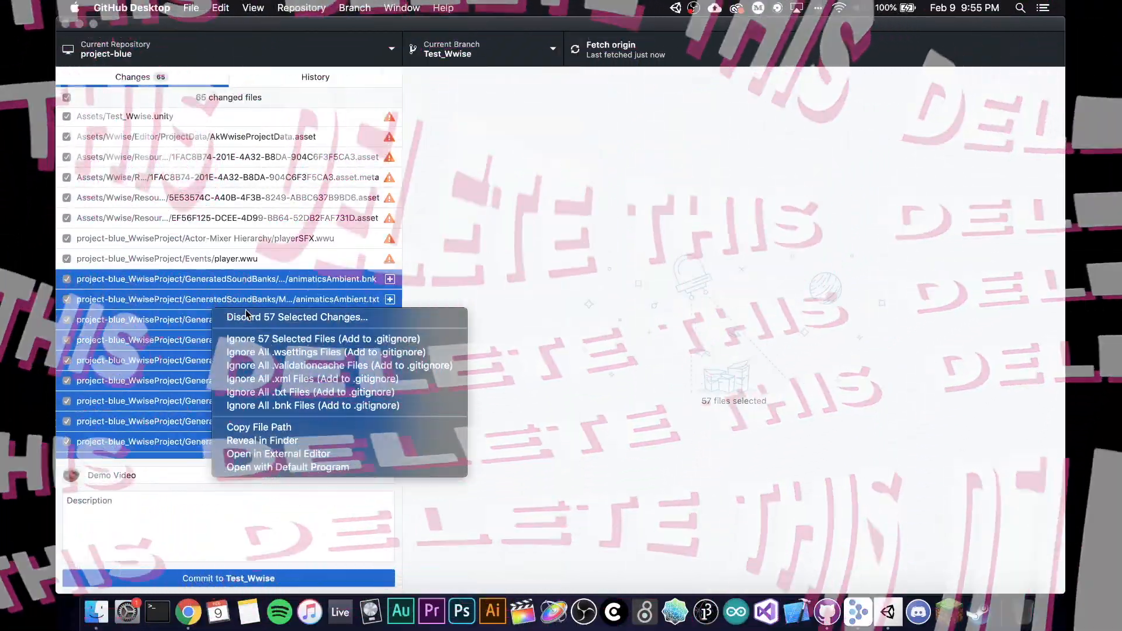
{"action": "left_click", "coordinate": [327, 316]}
{"action": "left_click", "coordinate": [635, 346]}
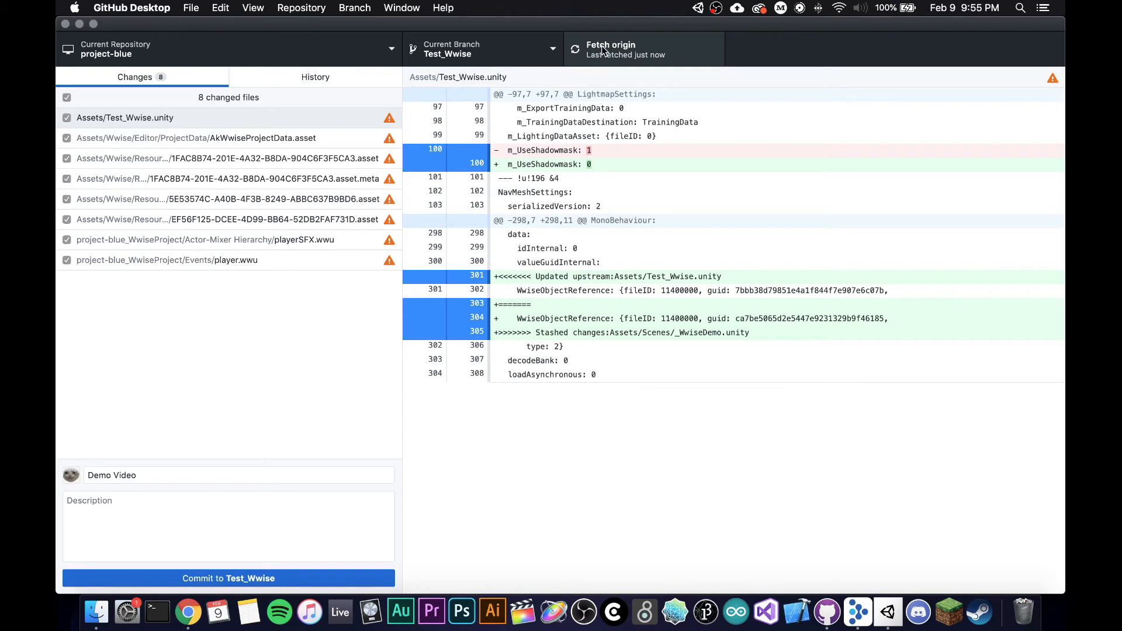
Step: Commit the remaining changes to Test_Wwise and push them to origin, and switch back to the development branch
{"action": "left_click", "coordinate": [202, 578]}
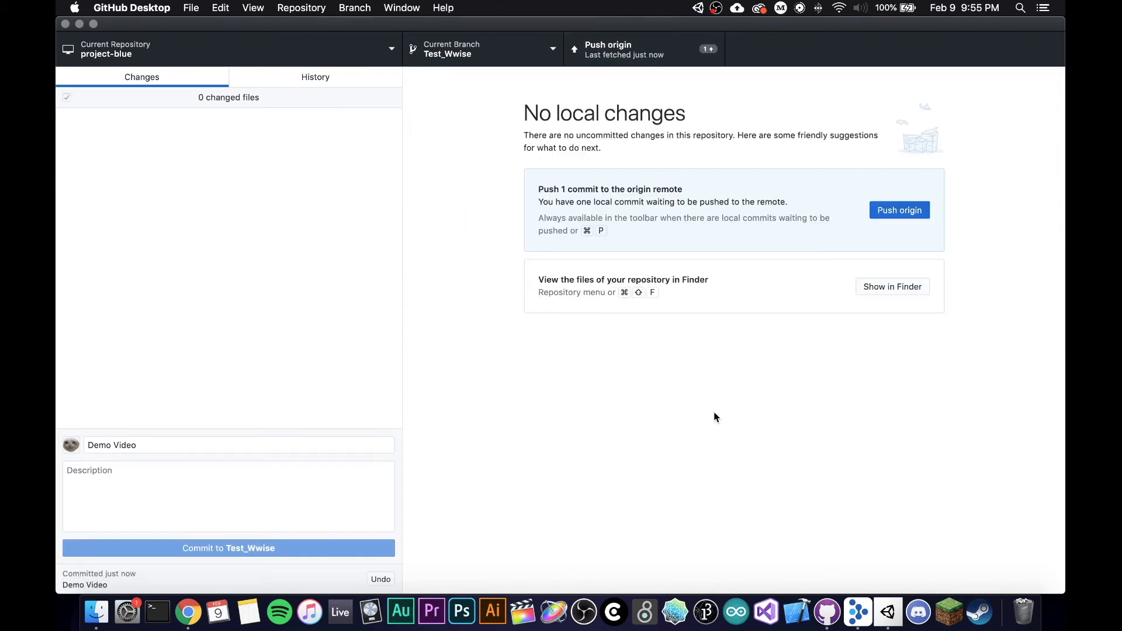
{"action": "left_click", "coordinate": [636, 45]}
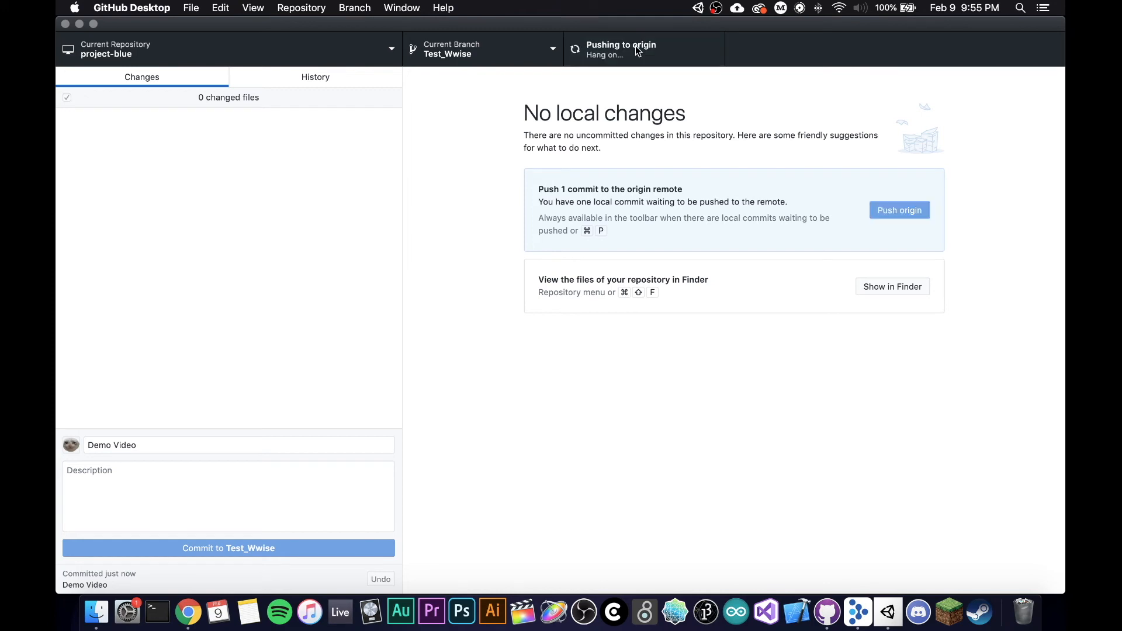
{"action": "left_click", "coordinate": [541, 59]}
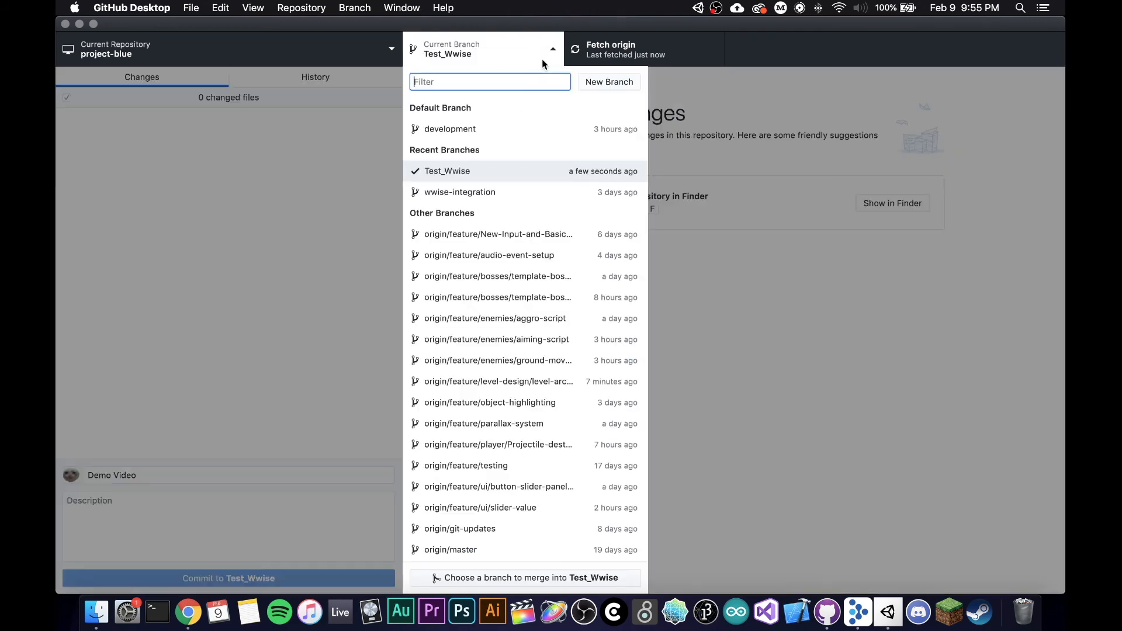
{"action": "left_click", "coordinate": [479, 135]}
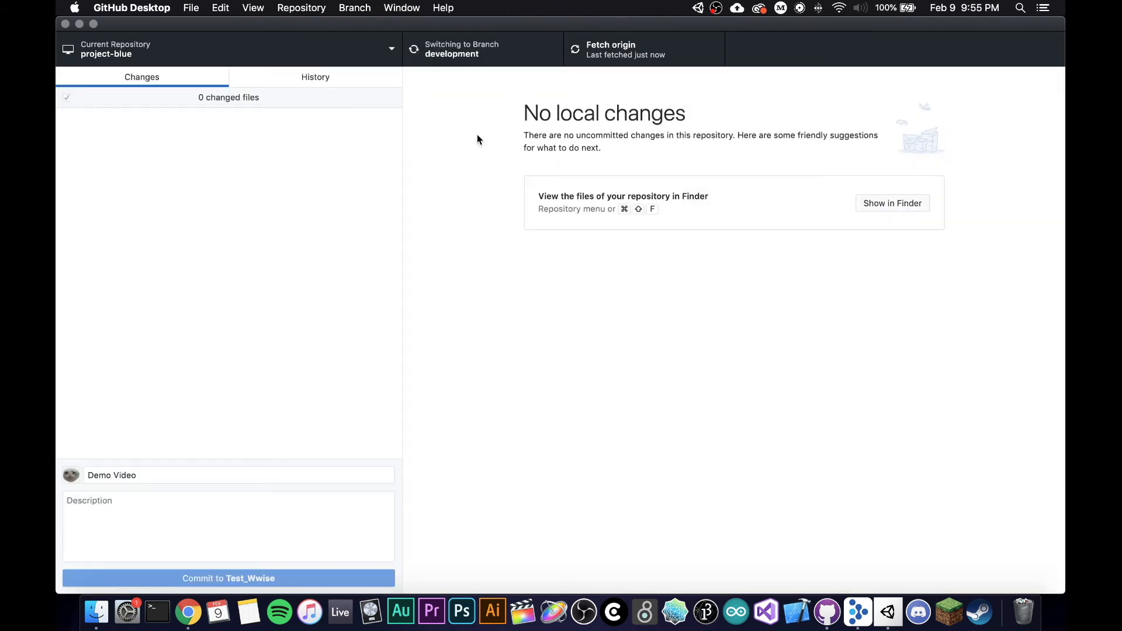
Step: Switch to Chrome, open the Project Blue Confluence site, and go from there to the Bitbucket dashboard
{"action": "left_click", "coordinate": [184, 624]}
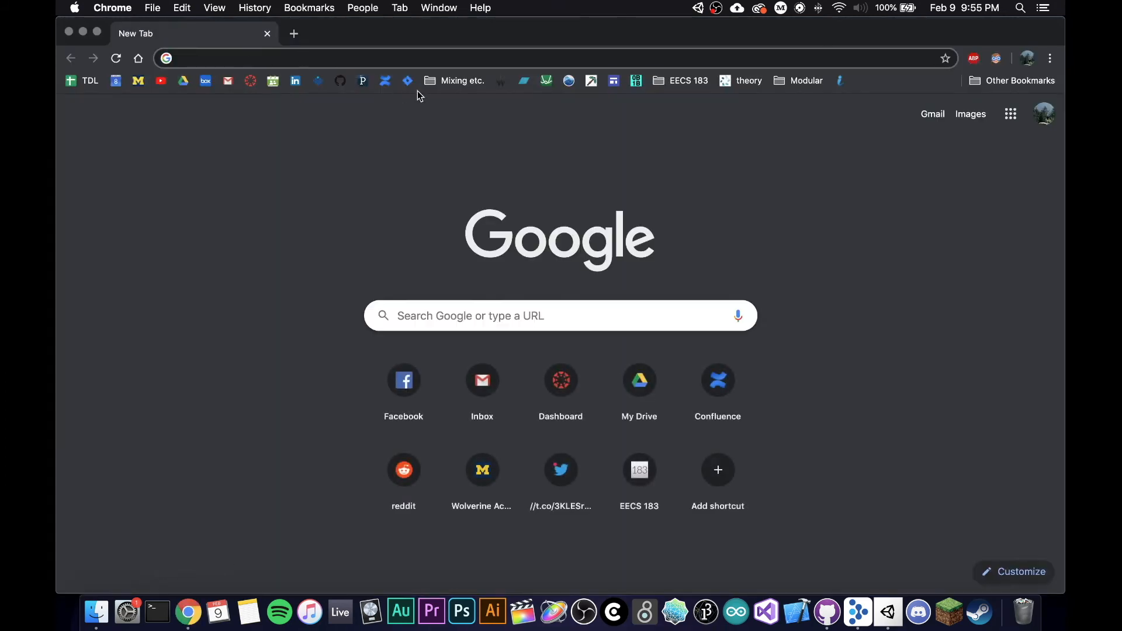
{"action": "left_click", "coordinate": [383, 82]}
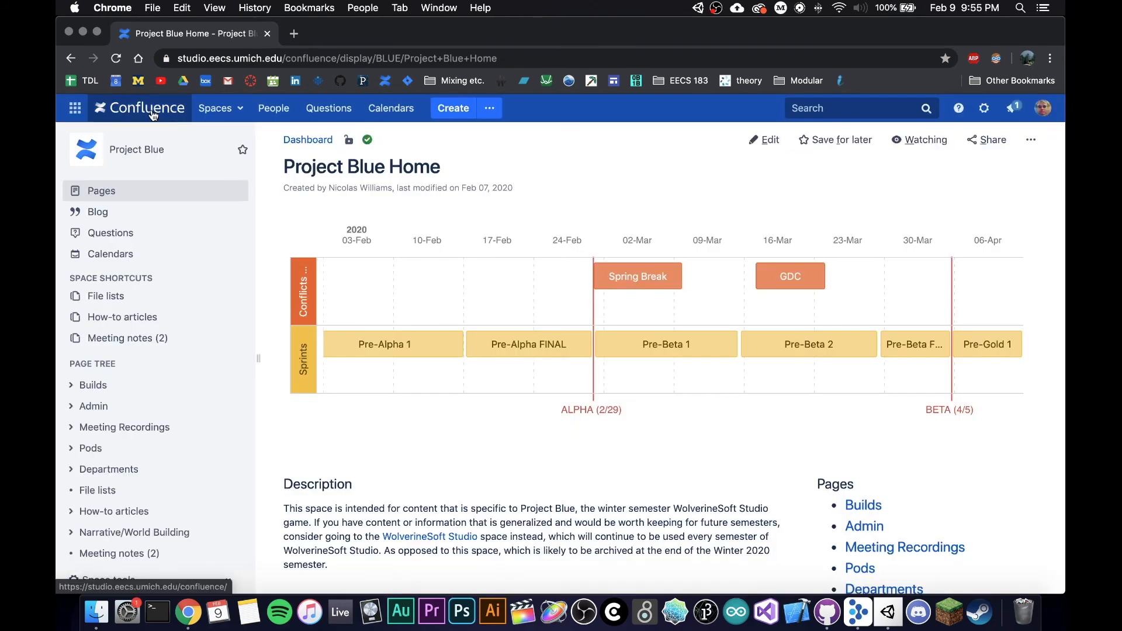
{"action": "left_click", "coordinate": [66, 111]}
{"action": "left_click", "coordinate": [111, 176]}
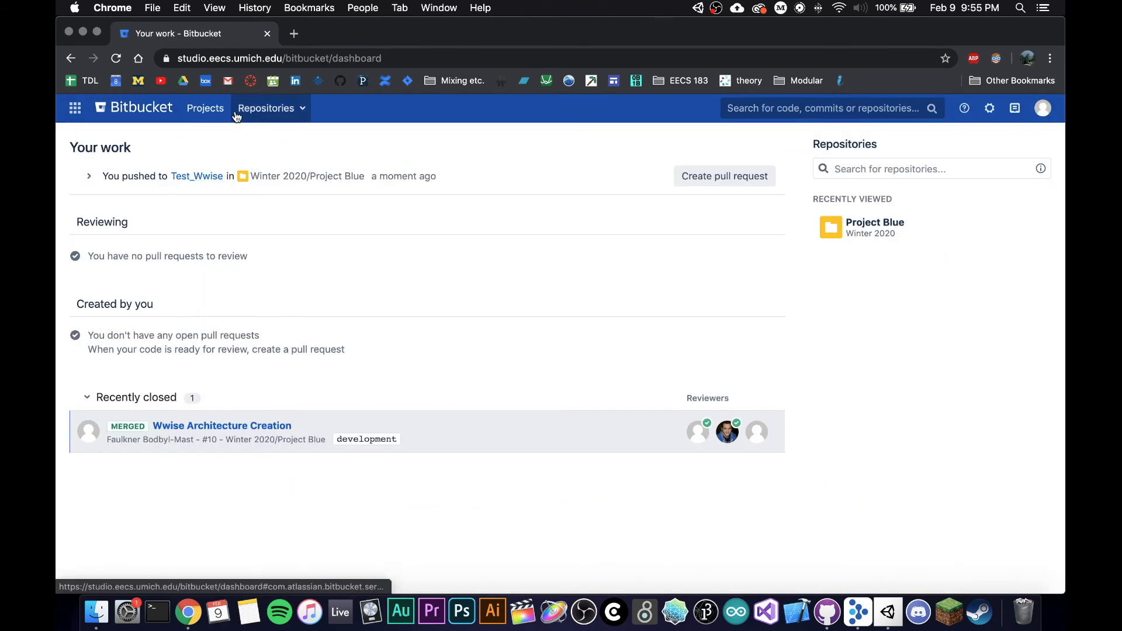
Step: Open the Project Blue repository from Bitbucket's recent repositories and start a new pull request
{"action": "left_click", "coordinate": [211, 111]}
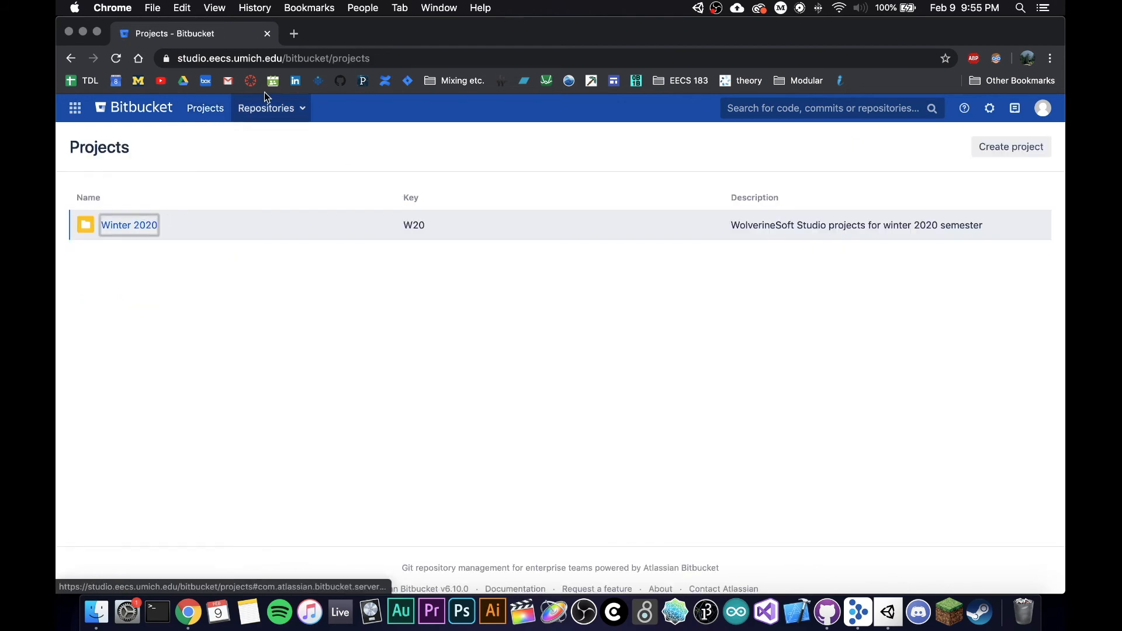
{"action": "left_click", "coordinate": [265, 117]}
{"action": "left_click", "coordinate": [271, 160]}
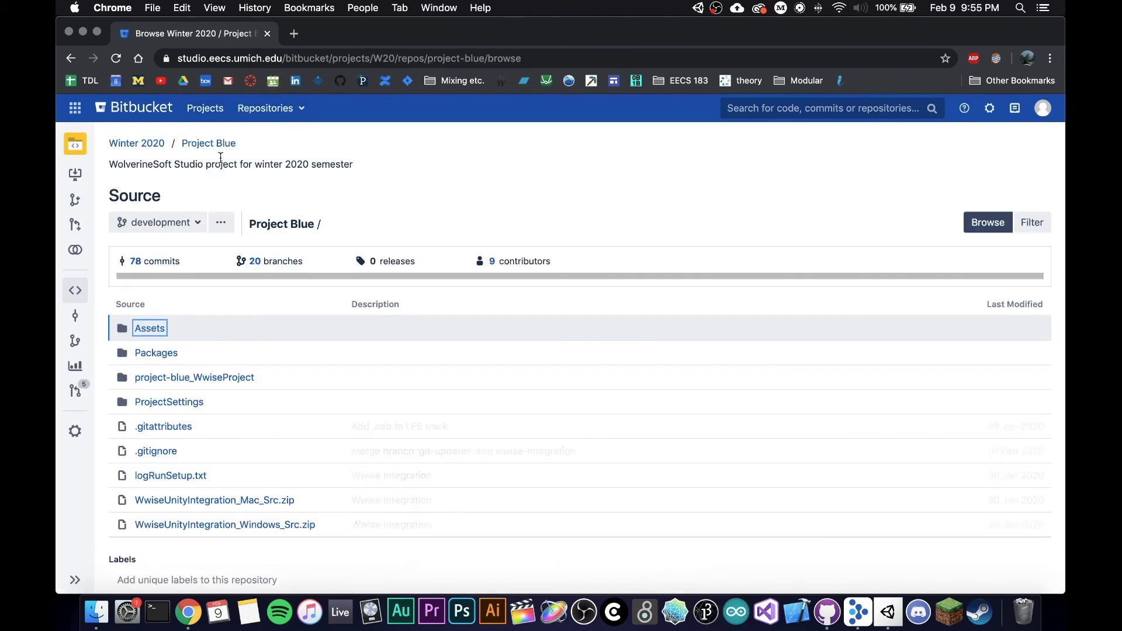
{"action": "left_click", "coordinate": [75, 225]}
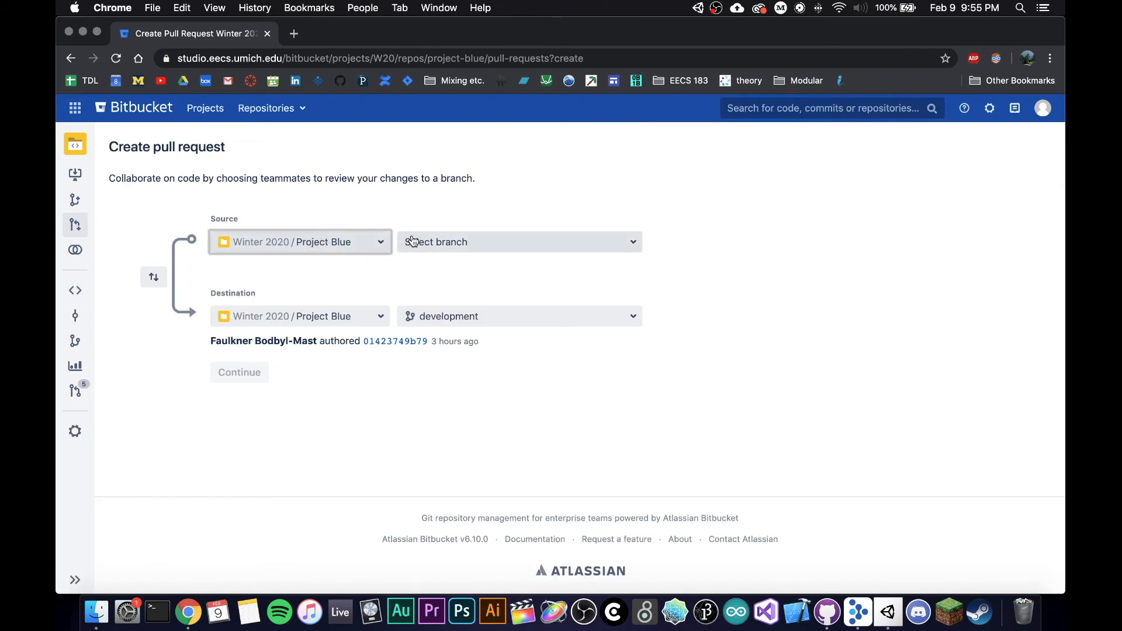
Step: Choose Test_Wwise as the source branch for the pull request into development, continue to its details and select the title text
{"action": "left_click", "coordinate": [412, 241]}
{"action": "left_click", "coordinate": [452, 298]}
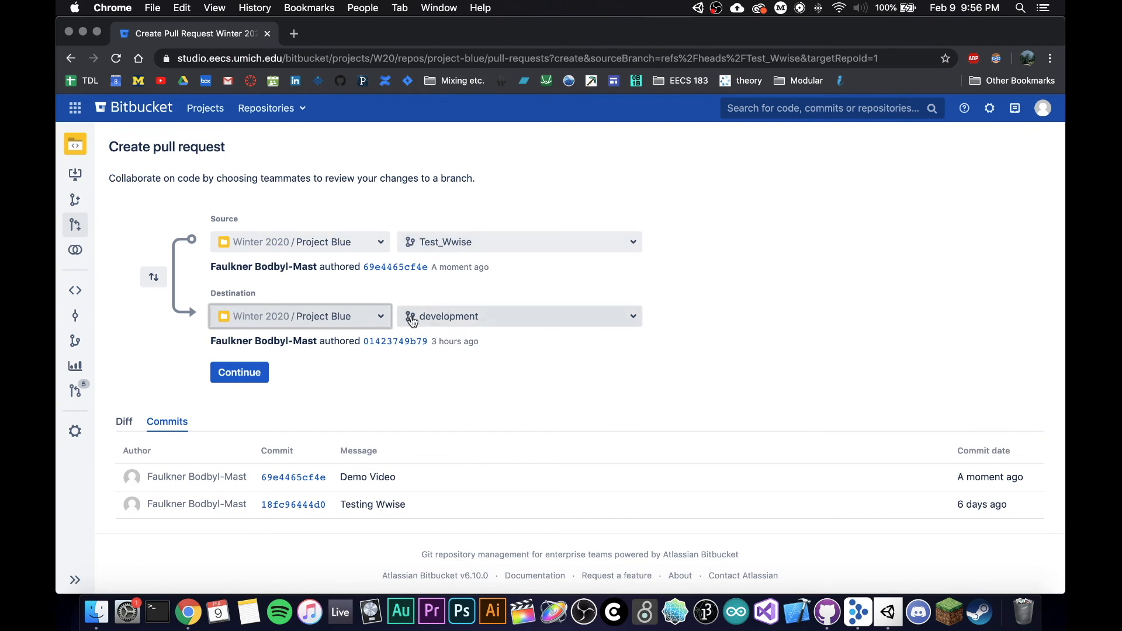
{"action": "left_click", "coordinate": [250, 377]}
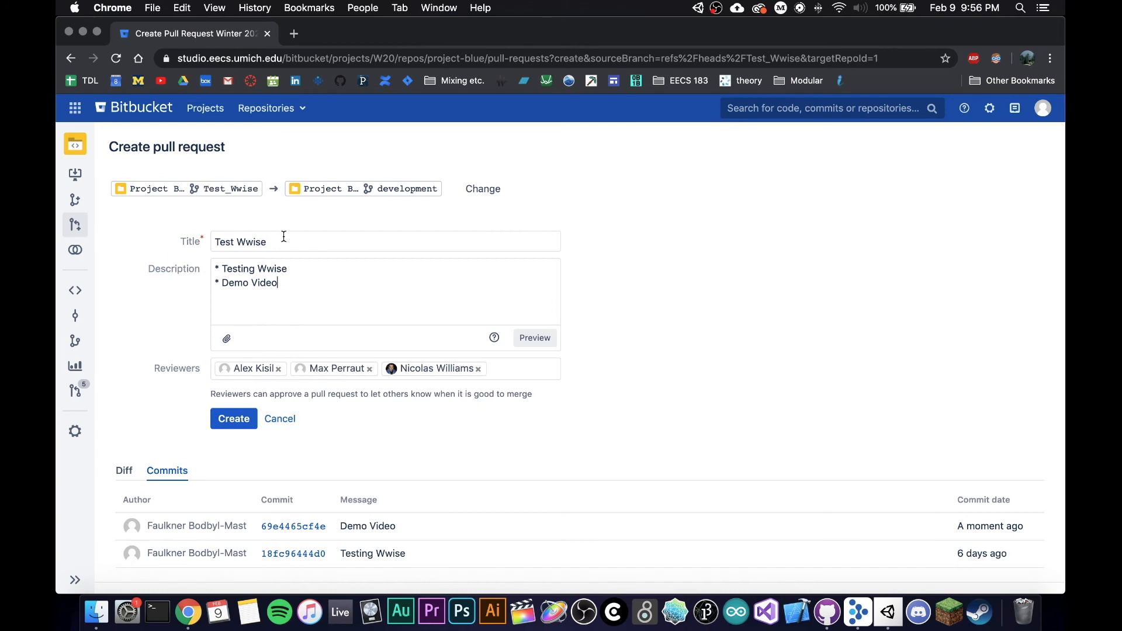
{"action": "left_click_drag", "start_coordinate": [284, 236], "coordinate": [169, 229]}
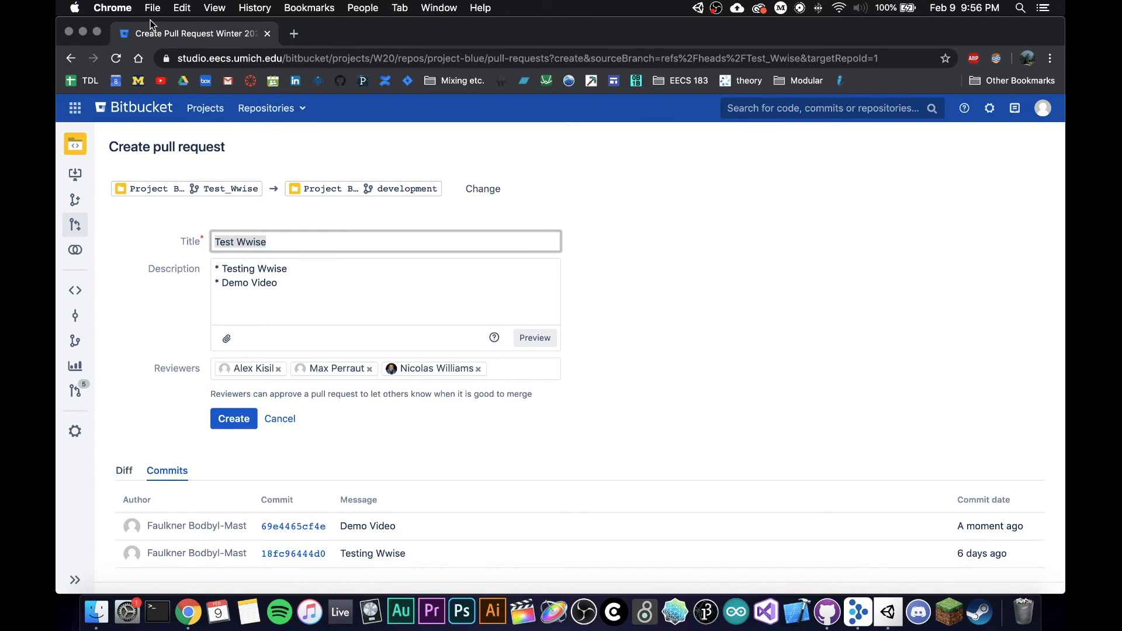
Step: Minimize the Chrome window to return to GitHub Desktop
{"action": "left_click", "coordinate": [82, 34]}
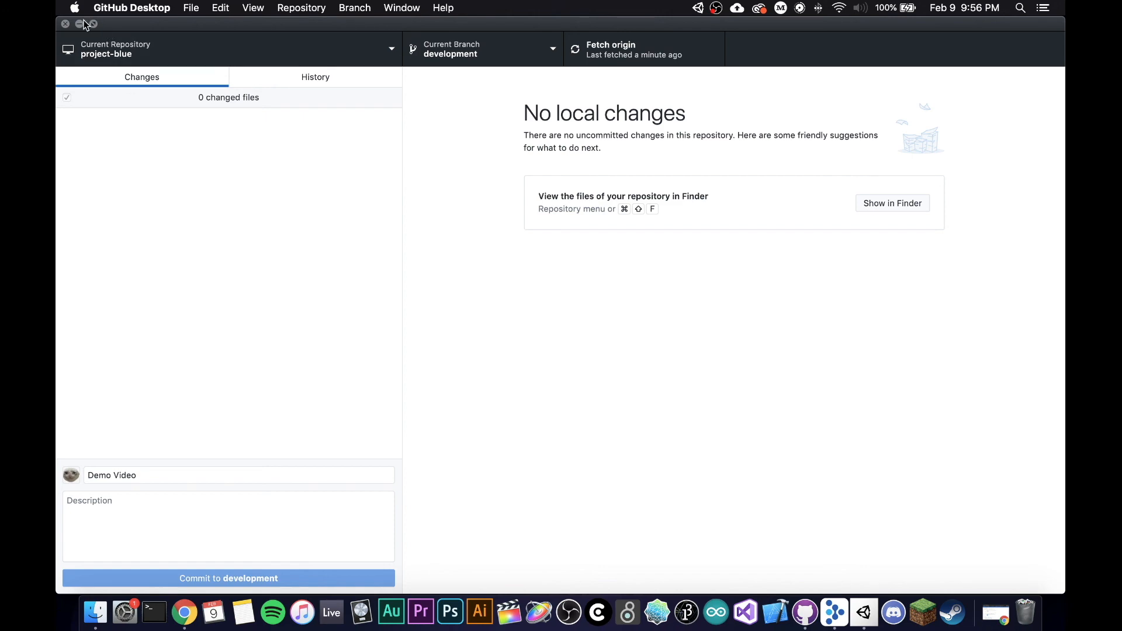
{"action": "left_click", "coordinate": [717, 9]}
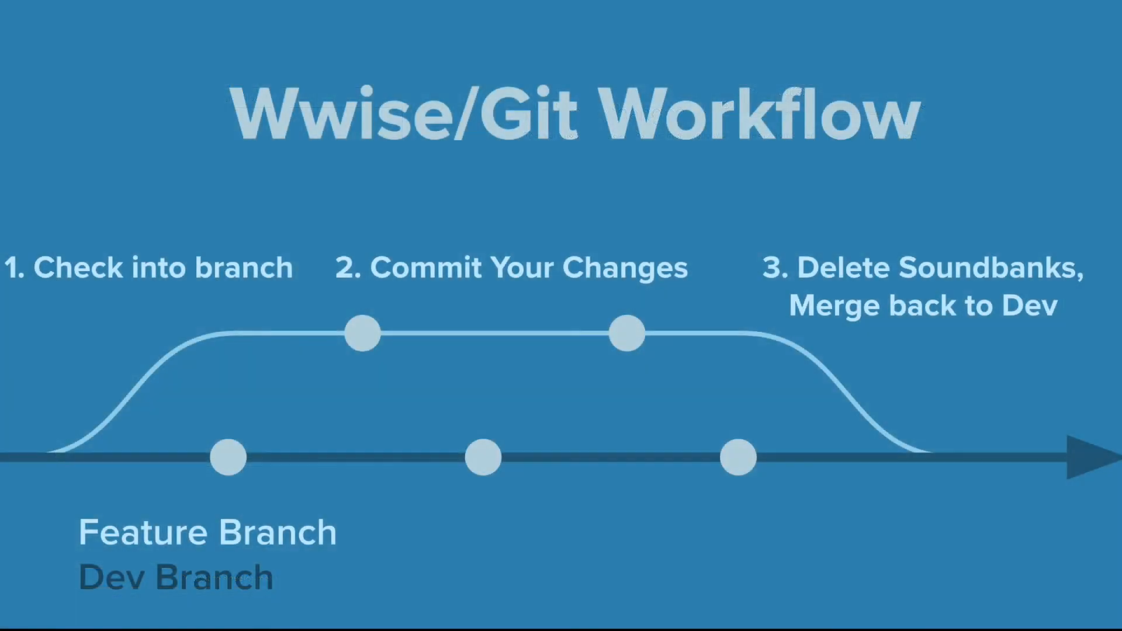